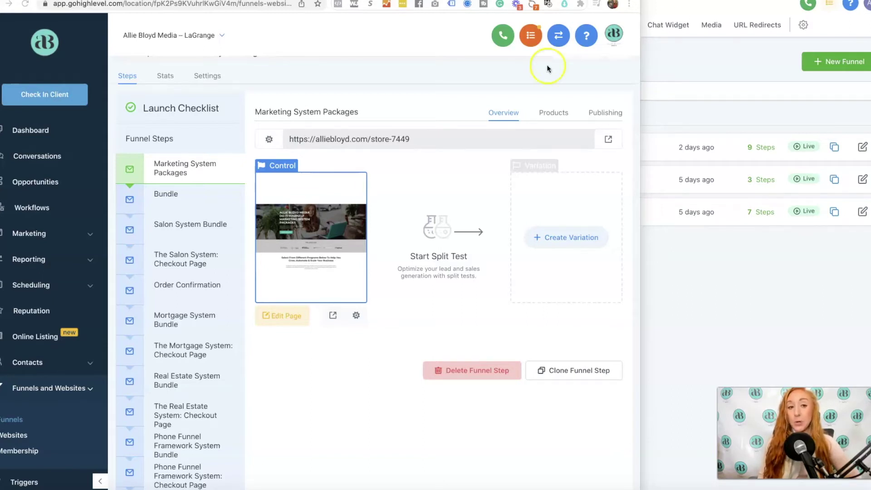
Step: Bring the new-layout Sites window with its Funnels list to the front
scroll(36, 338, down, 2)
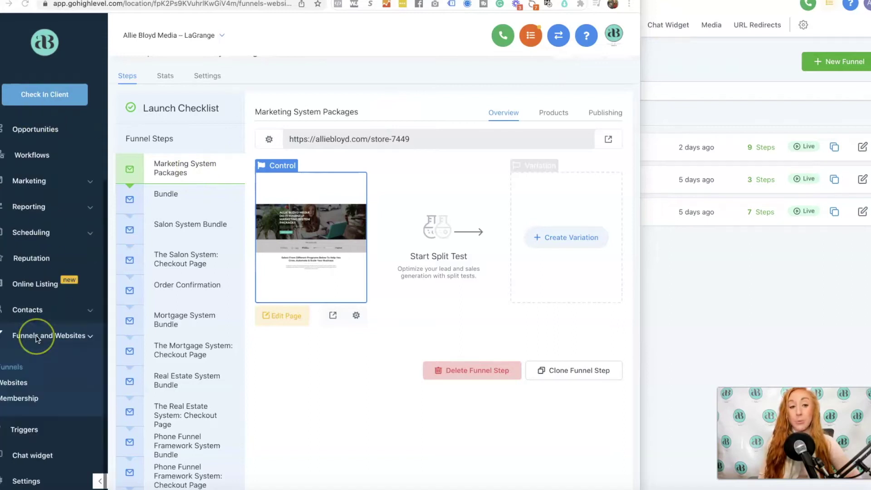
scroll(41, 336, up, 3)
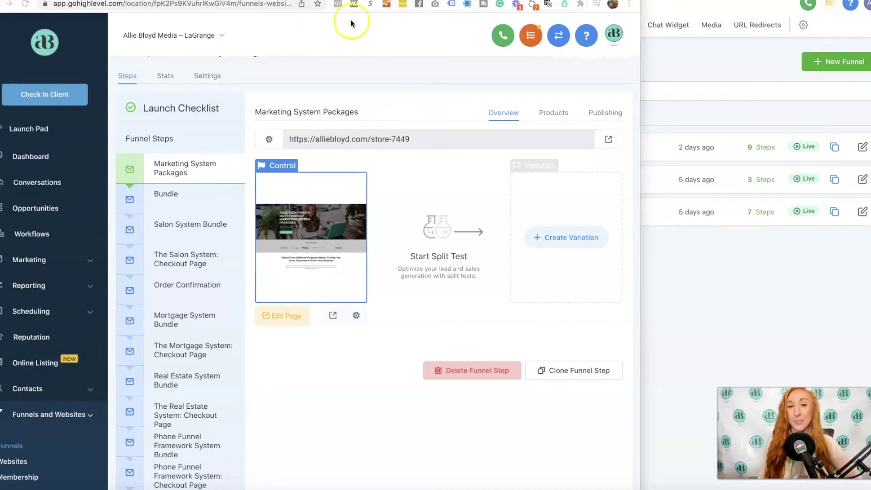
key(super+grave)
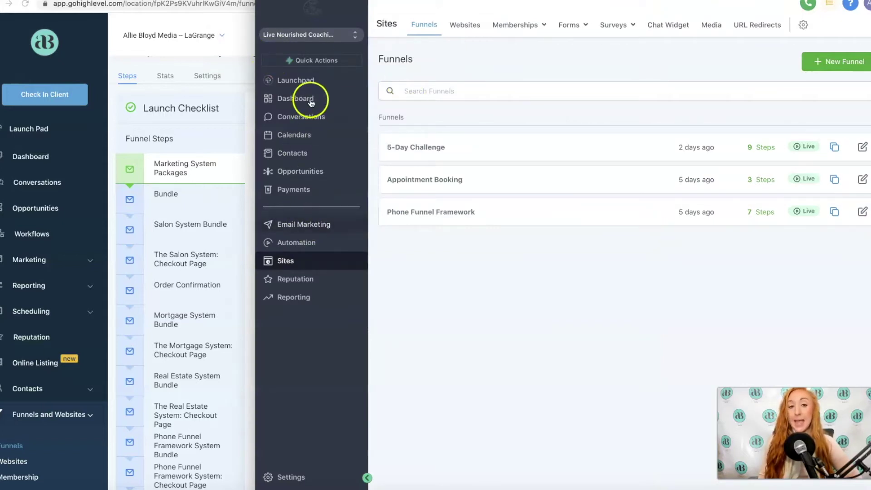
Step: Review the old layout's Funnels and Websites menu and collapse its sub-items
click(236, 28)
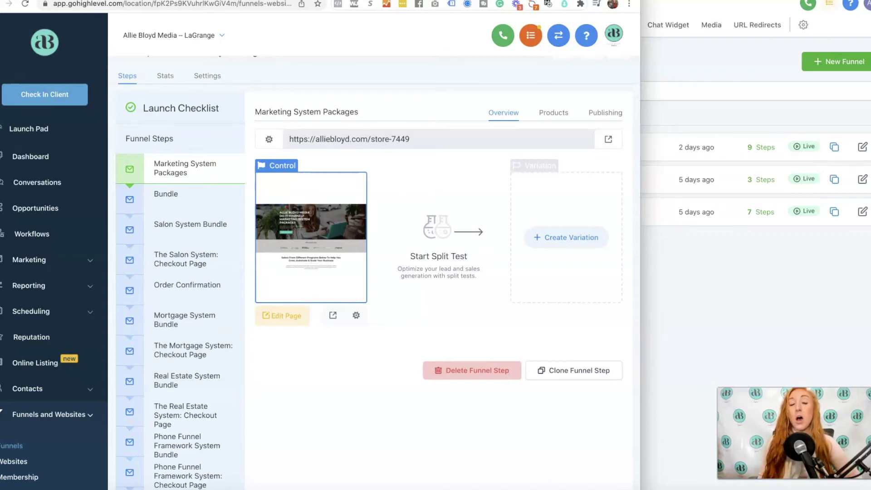
scroll(79, 397, down, 3)
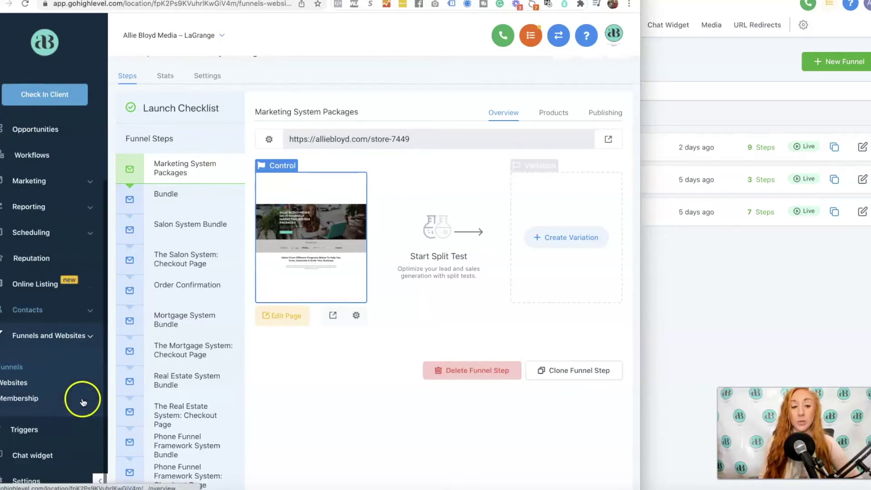
click(82, 339)
scroll(253, 394, down, 5)
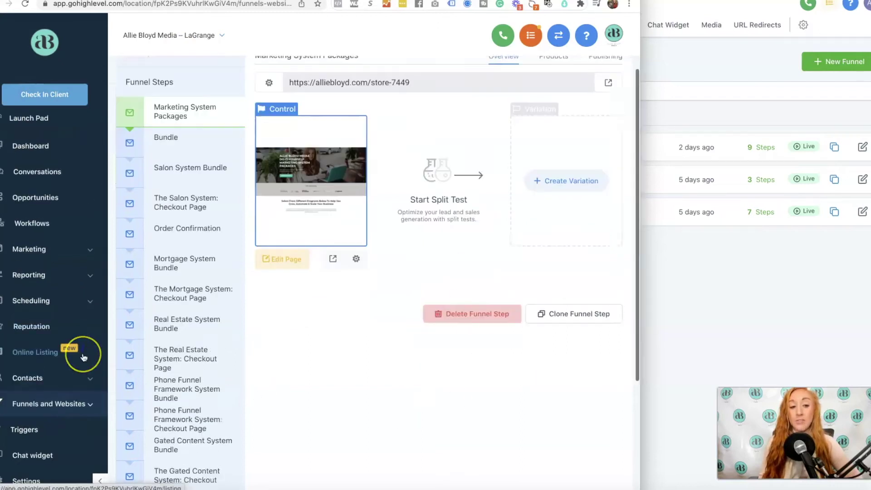
scroll(271, 233, up, 5)
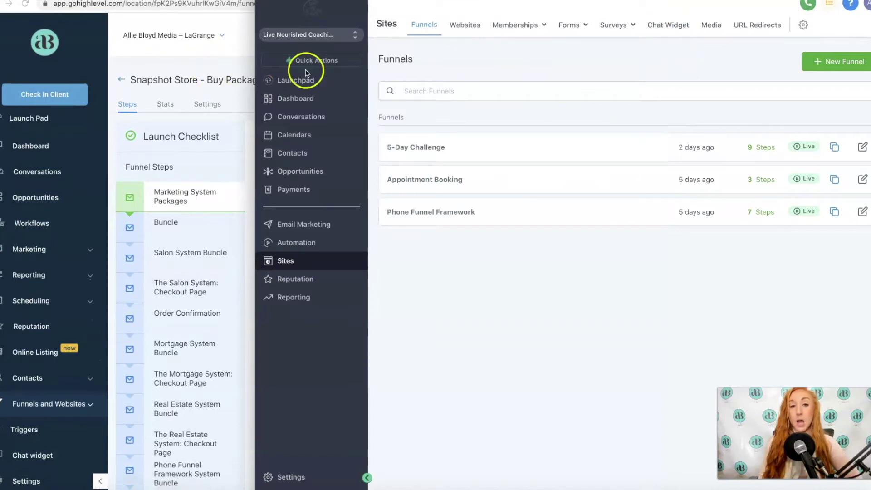
Step: Open Dashboard, then the Calendars Appointments list in the new layout, glancing at old Scheduling items
click(292, 98)
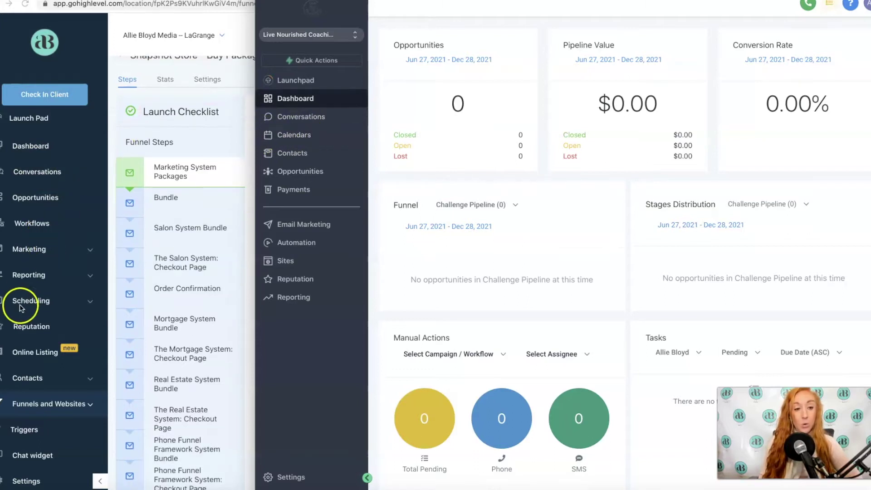
click(85, 310)
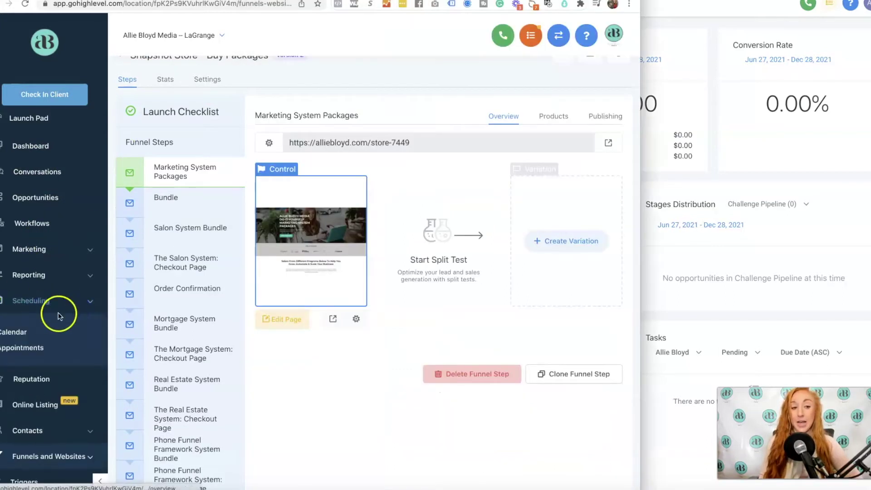
click(37, 302)
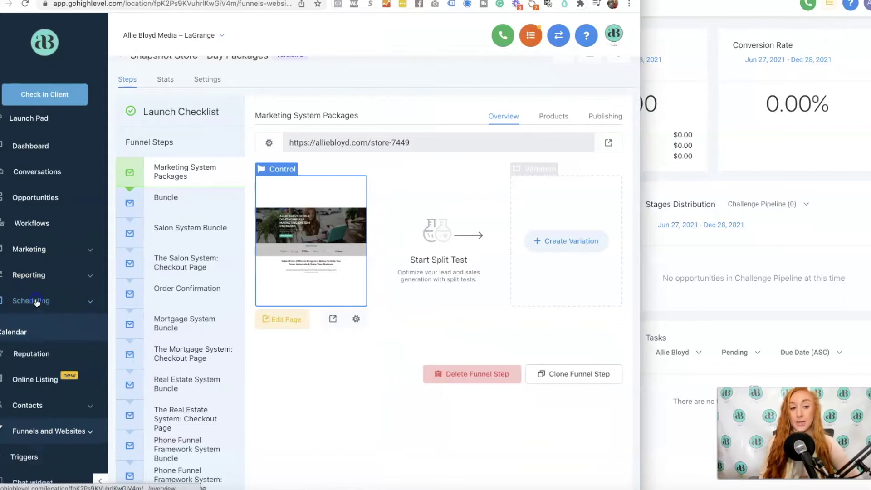
click(667, 40)
click(300, 135)
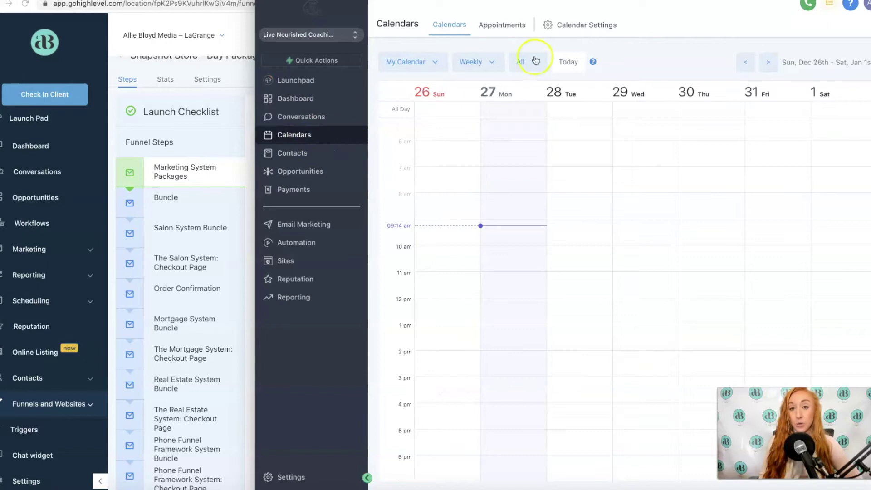
click(487, 28)
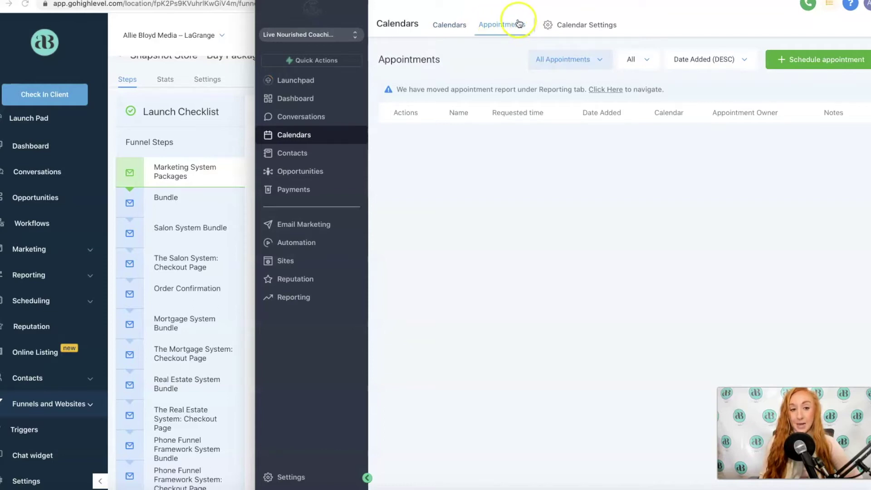
Step: Compare old Marketing and Scheduling sub-items, leaving Calendar and Appointments beside the new Calendars page
click(85, 254)
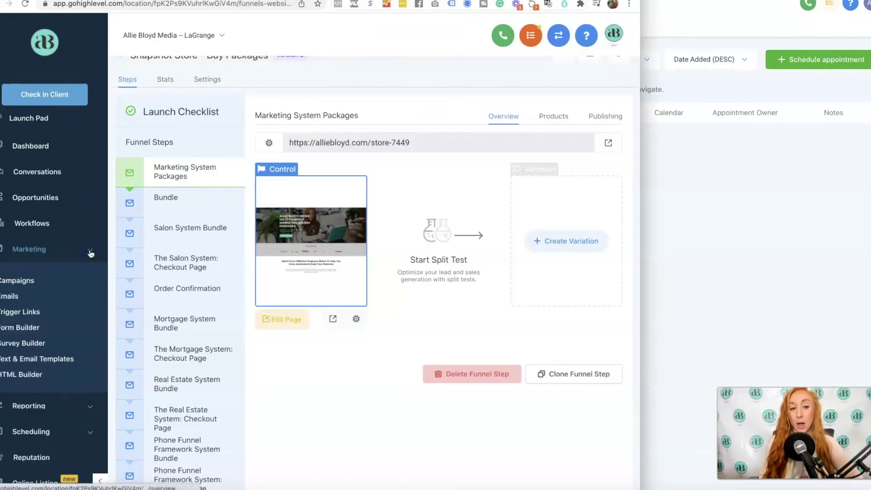
click(90, 253)
click(674, 19)
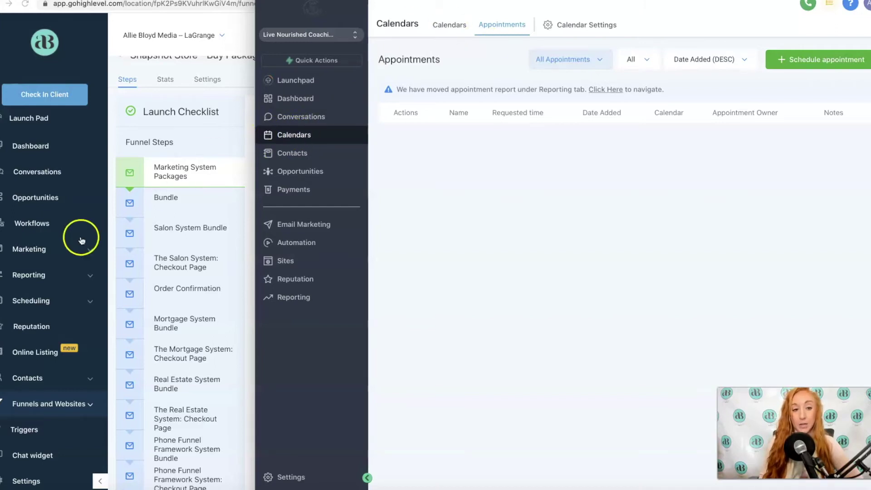
click(35, 302)
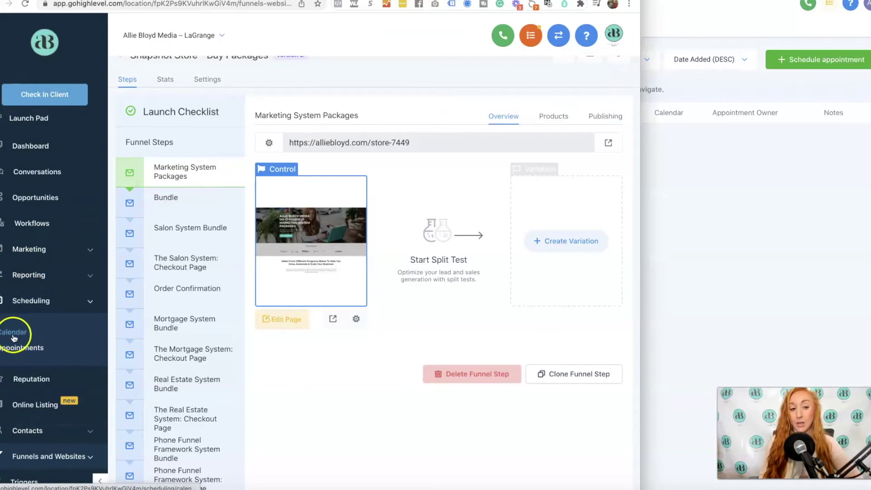
click(701, 18)
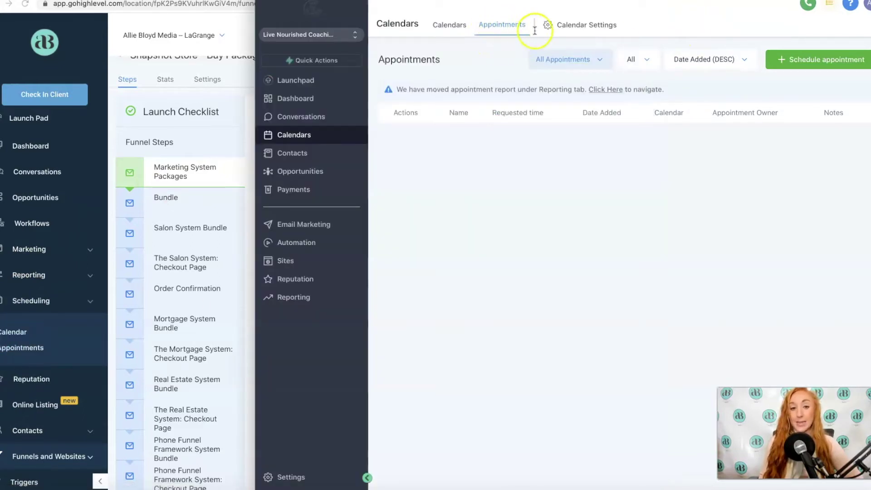
Step: Collapse old Scheduling, then open new Contacts and its Contact Requests and Bulk Actions tabs
click(77, 304)
click(91, 303)
click(674, 239)
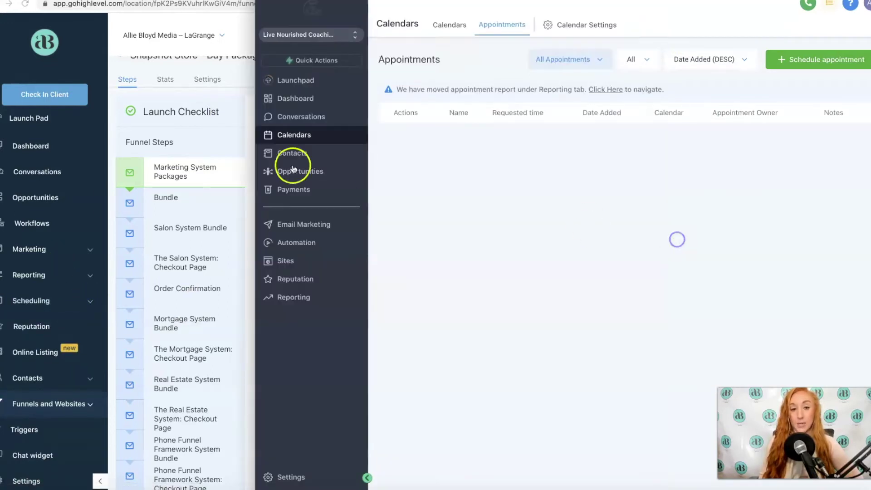
click(284, 153)
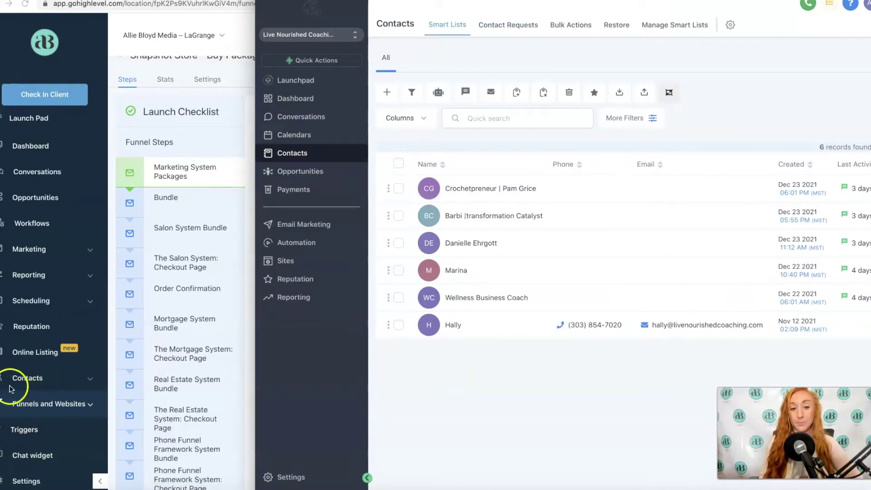
click(495, 22)
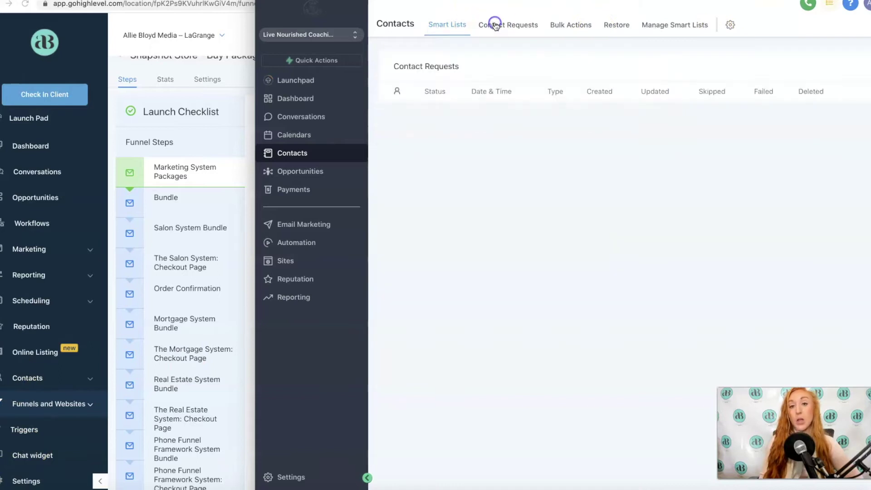
click(581, 25)
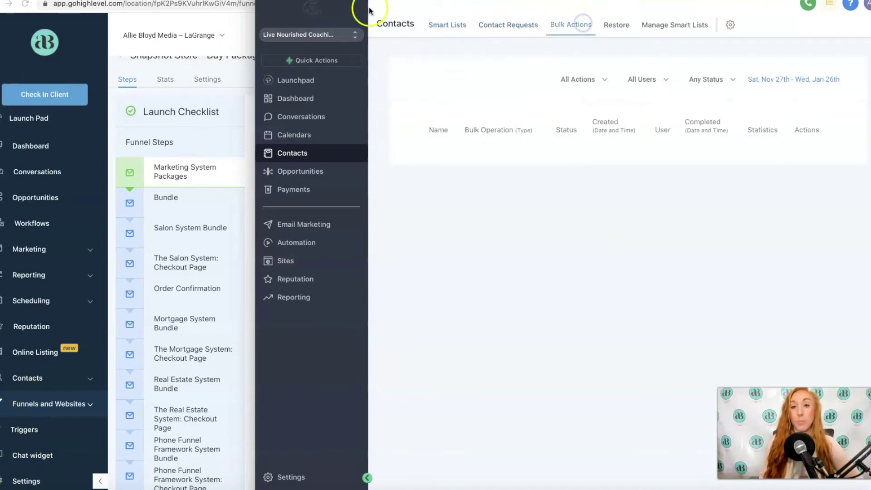
Step: Expand the old layout's Contacts sub-items for comparison, then collapse them again
click(91, 379)
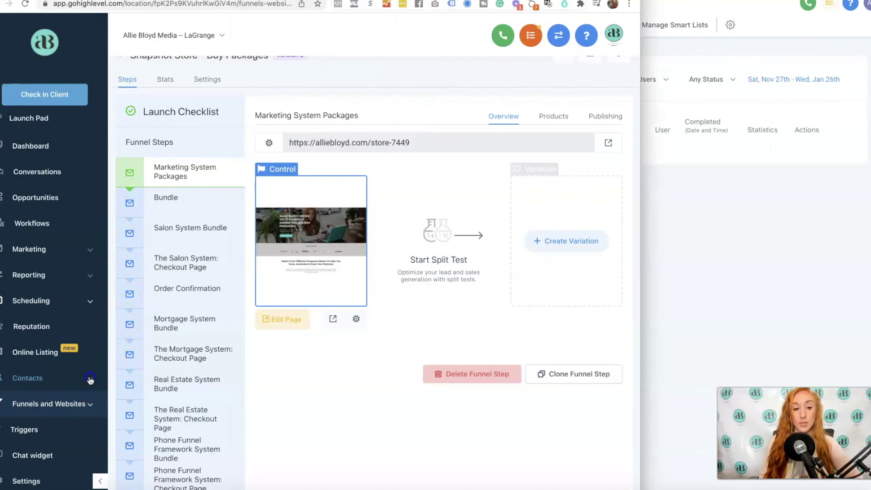
click(91, 380)
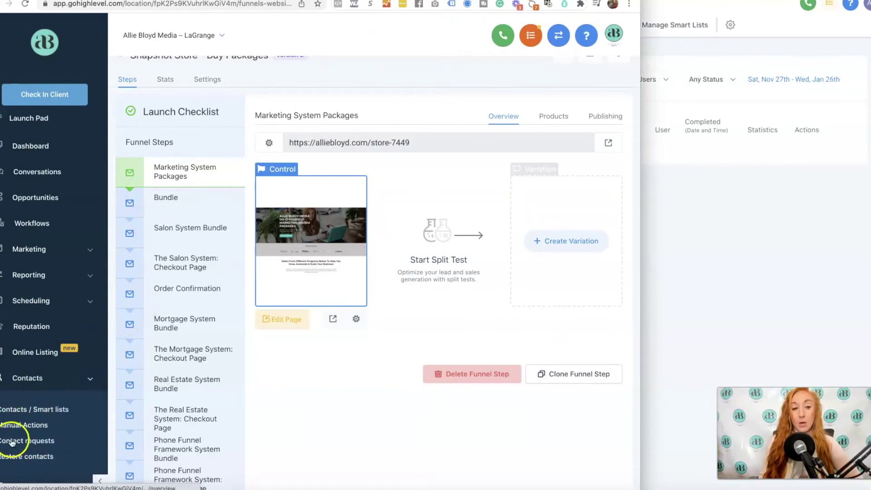
click(715, 237)
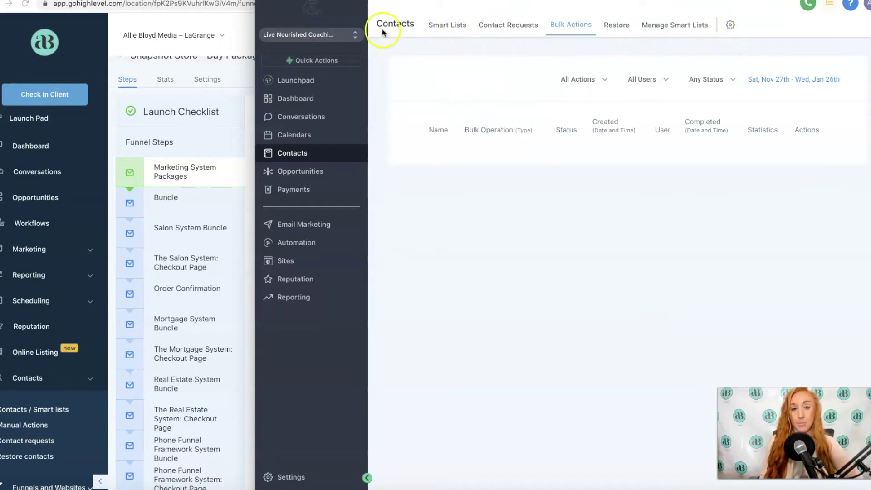
click(92, 384)
click(91, 381)
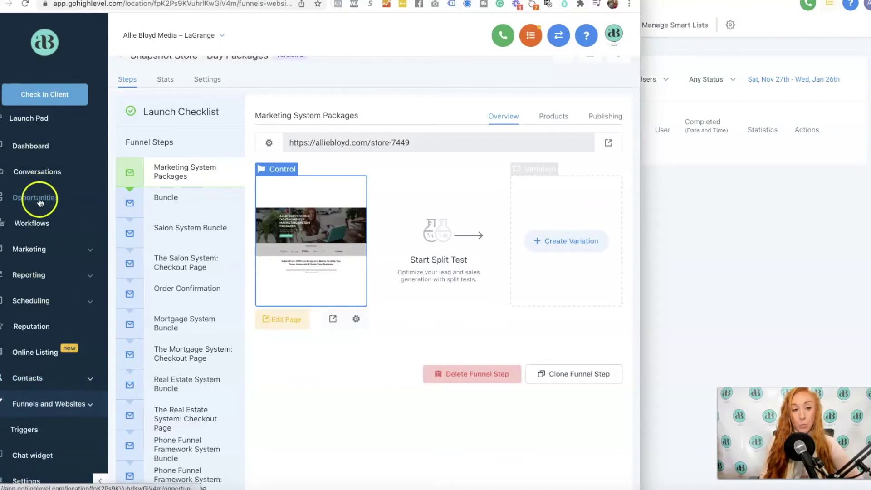
click(670, 49)
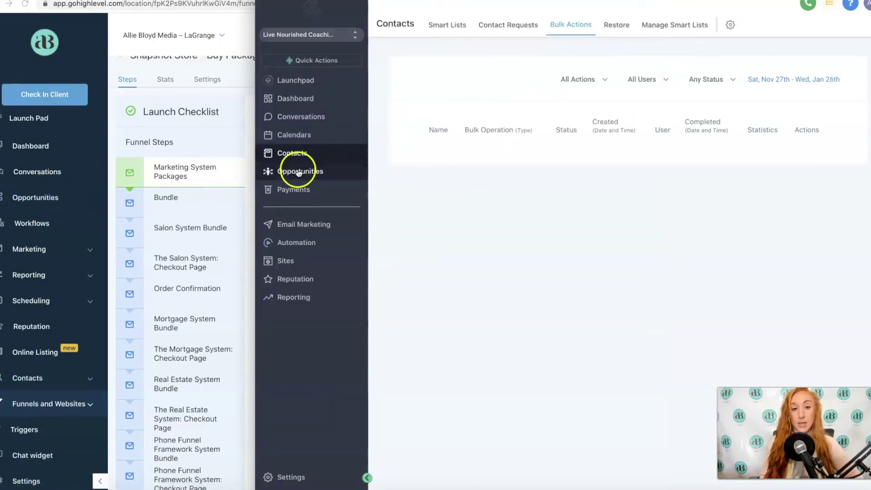
click(302, 198)
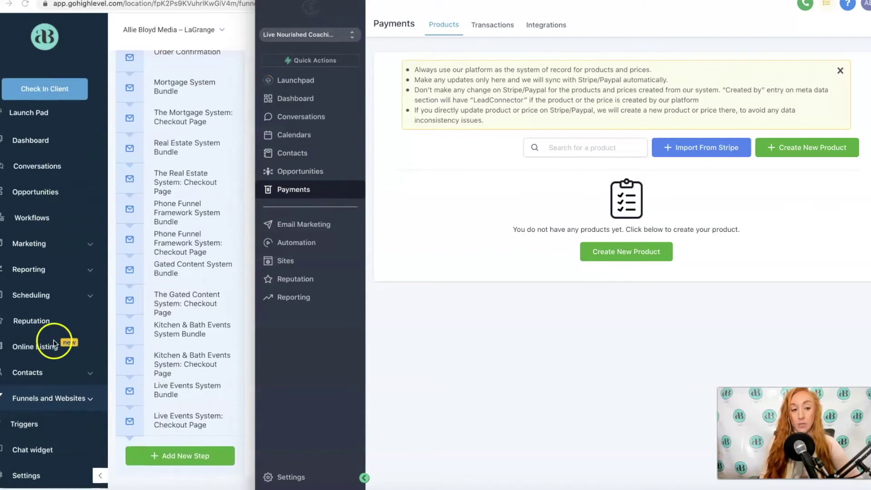
scroll(146, 250, up, 5)
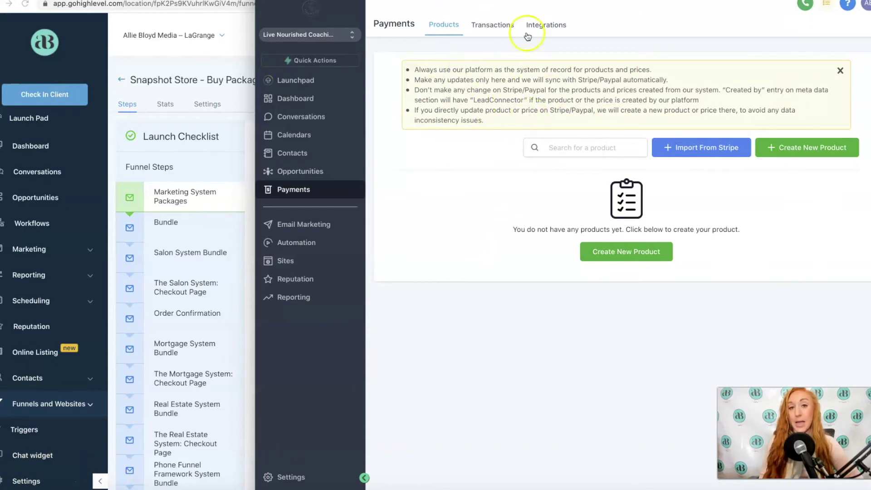
click(549, 27)
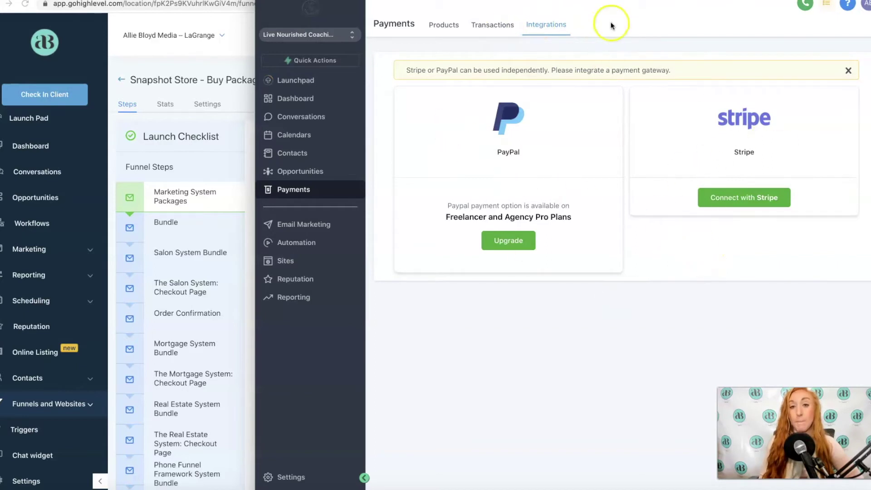
Step: Return to the Payments products list and expand the old layout's Marketing section
click(444, 25)
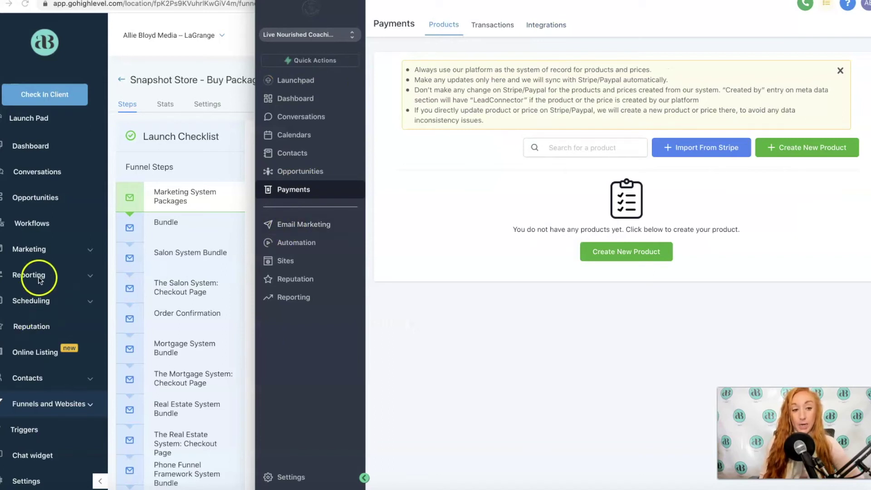
scroll(43, 278, down, 1)
click(90, 250)
click(90, 250)
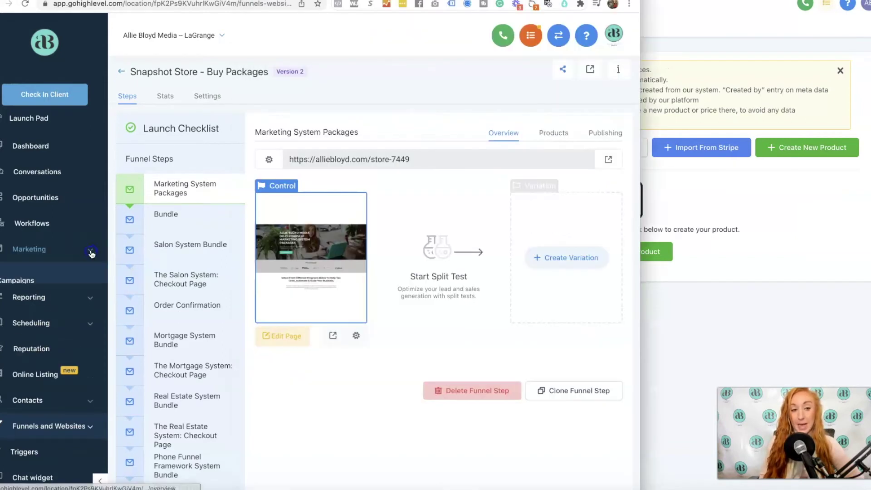
Step: Open the new Email Marketing templates list via Automation and reveal the Trigger Links options
click(684, 38)
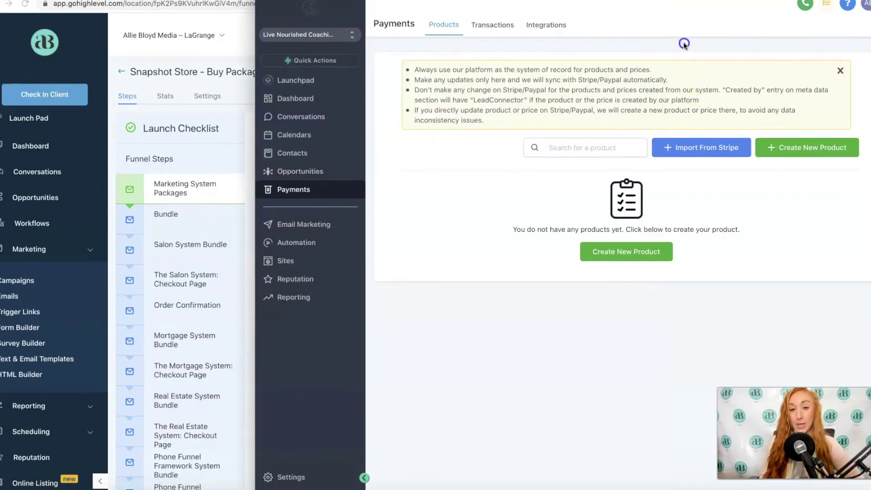
click(282, 242)
click(281, 226)
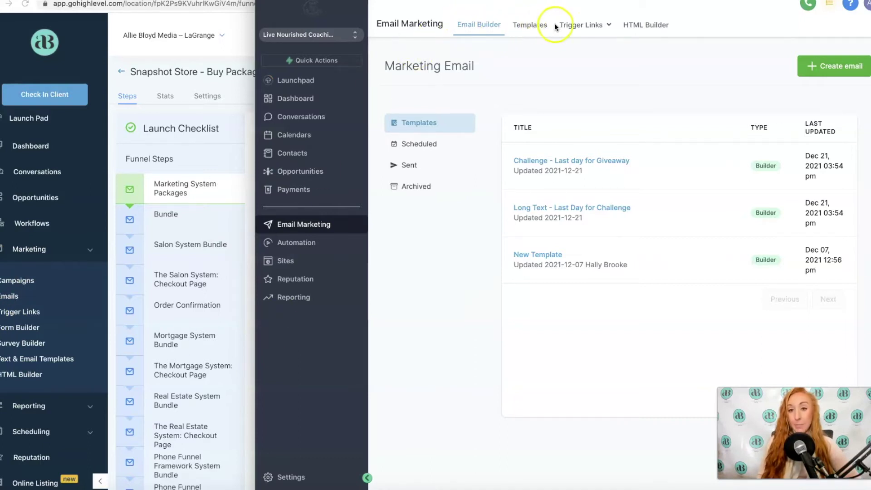
click(572, 27)
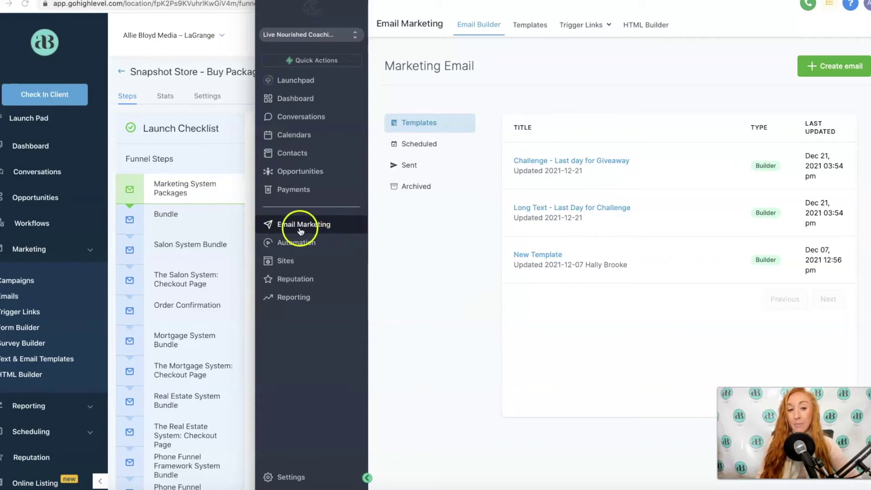
click(92, 250)
Step: Collapse old Marketing, view new Automation workflows, then open Settings to the Business Info page
click(92, 257)
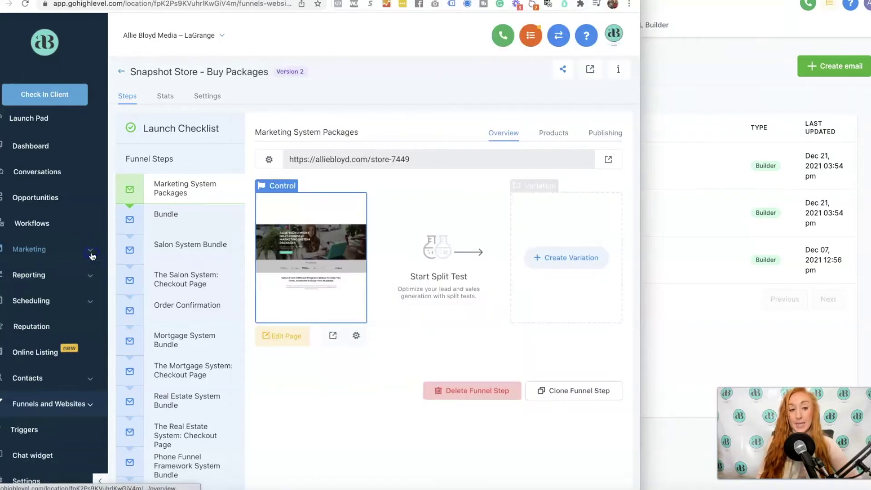
click(748, 86)
click(293, 241)
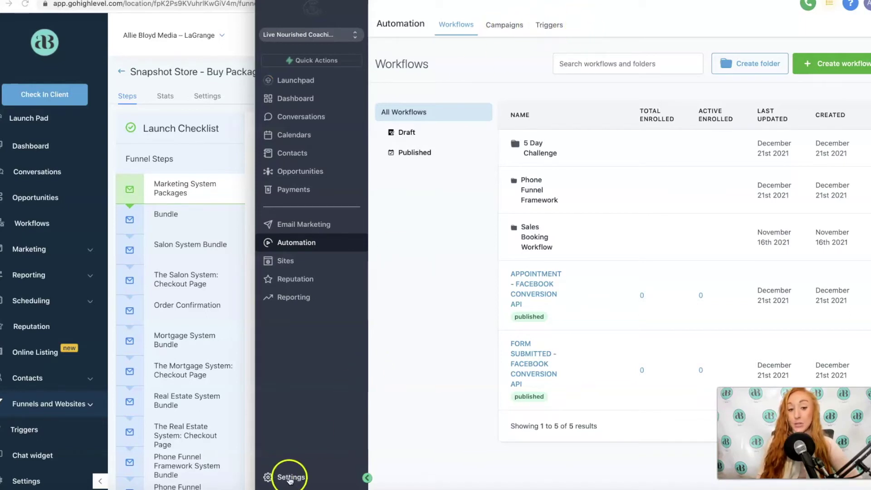
click(290, 478)
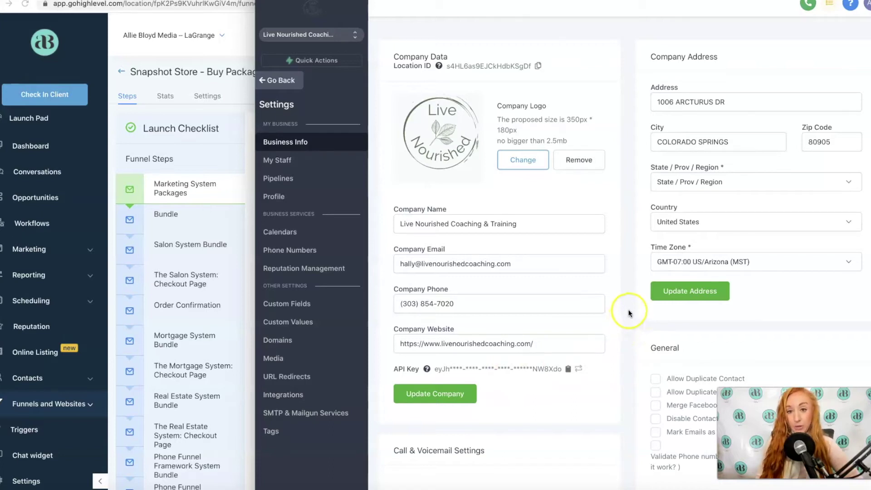
Step: Highlight Enable Campaigns and Enable Triggers under Depreciated Features, then go back to Automation Workflows
scroll(628, 310, down, 5)
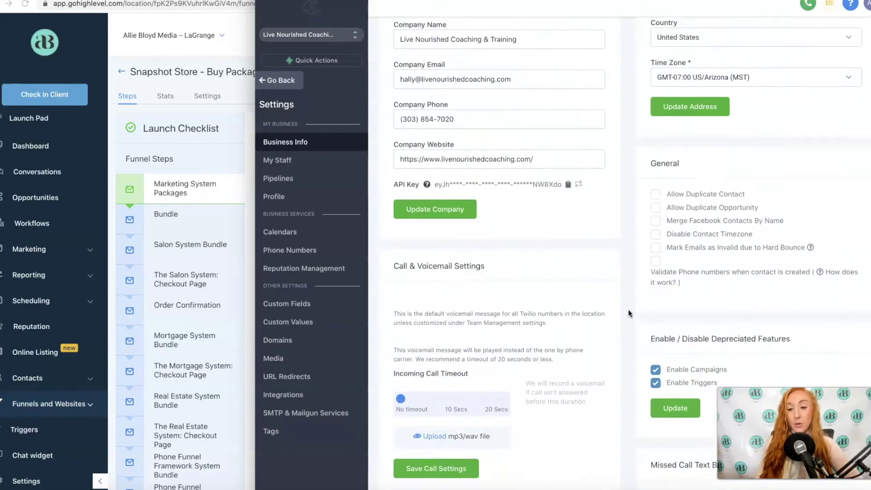
scroll(628, 309, down, 3)
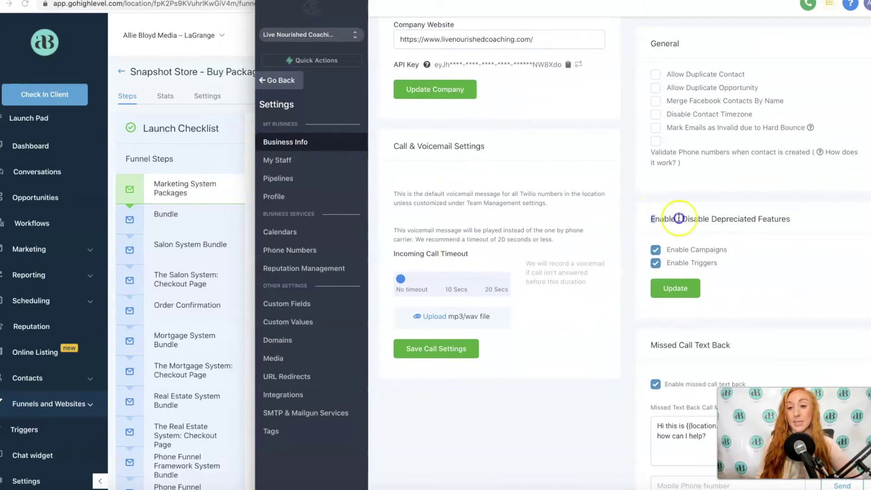
drag(692, 216, 775, 221)
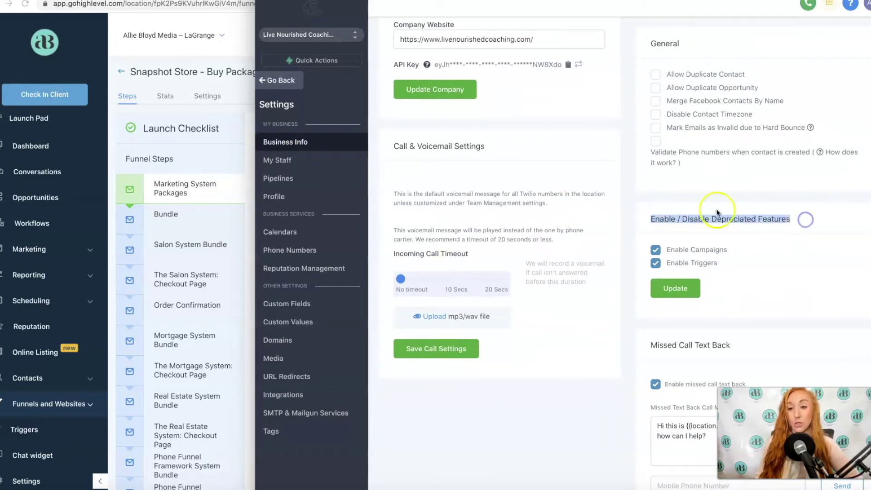
drag(667, 247, 732, 269)
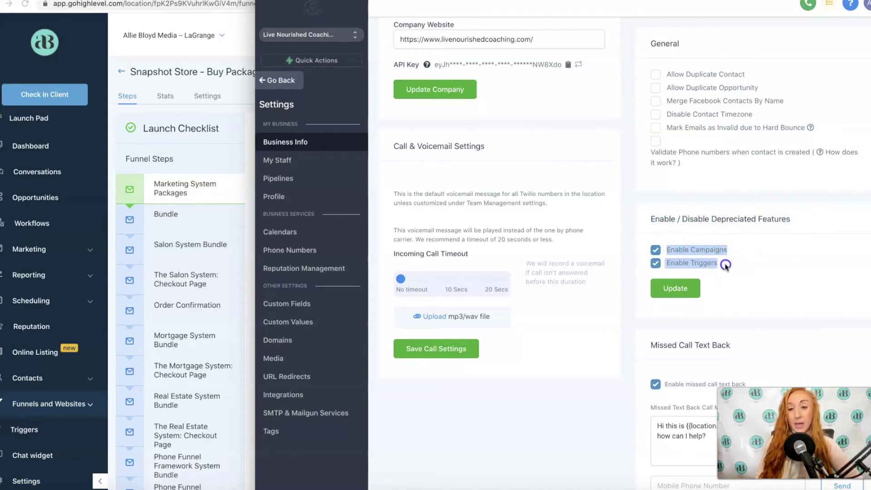
click(692, 246)
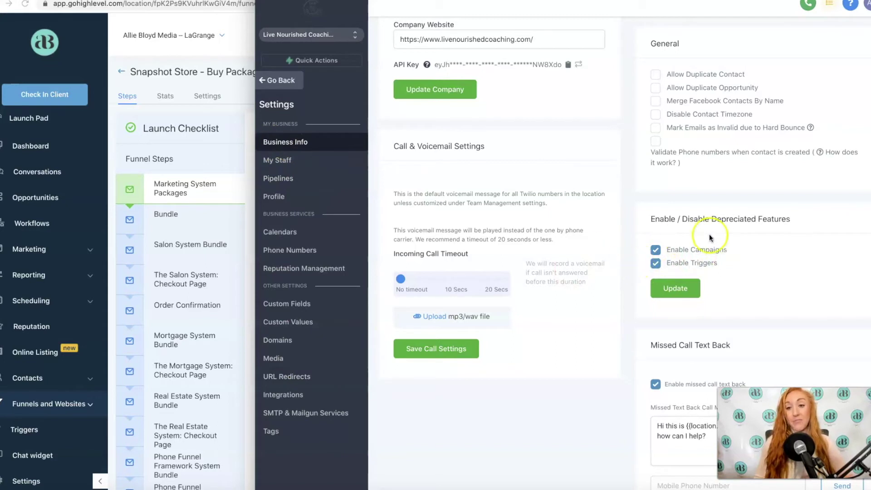
click(286, 82)
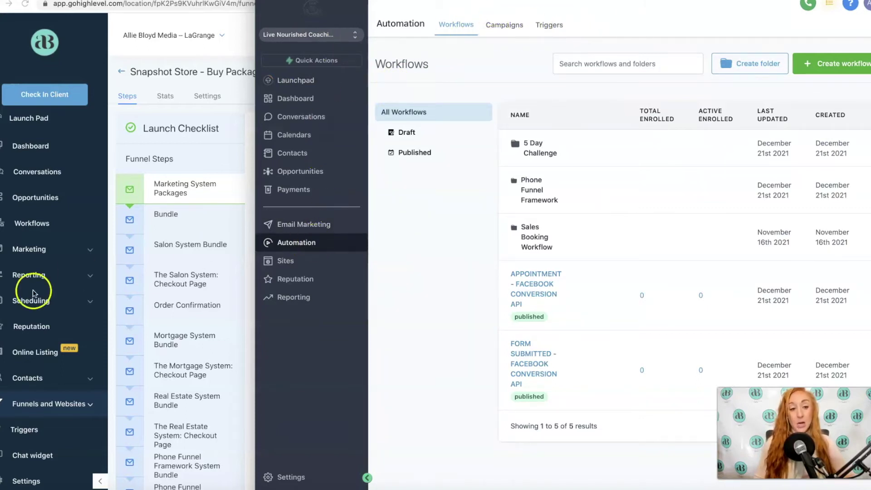
Step: Expand and collapse old Marketing, then open new Sites showing 5-Day Challenge, Appointment Booking, Phone Funnel Framework
scroll(311, 243, down, 1)
scroll(25, 348, down, 5)
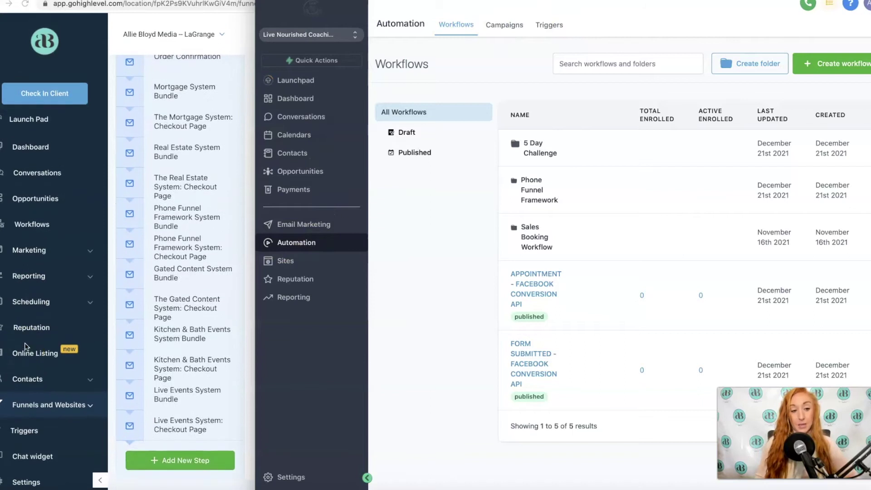
click(33, 236)
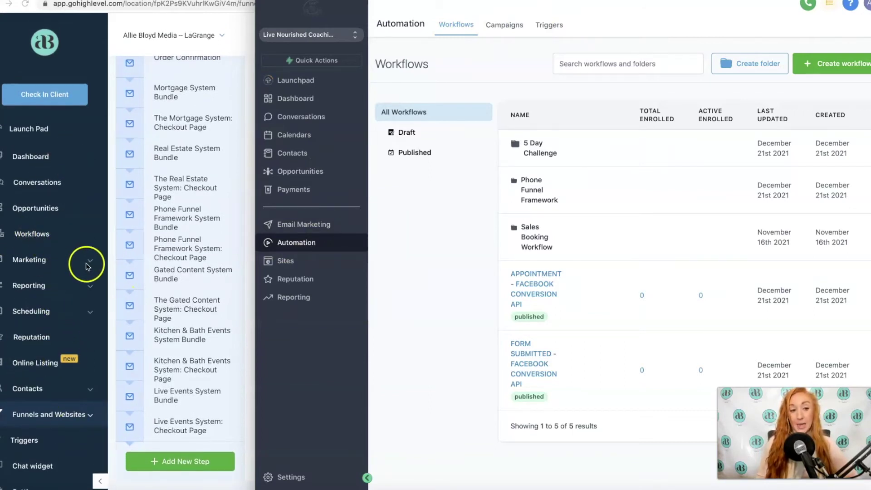
click(90, 263)
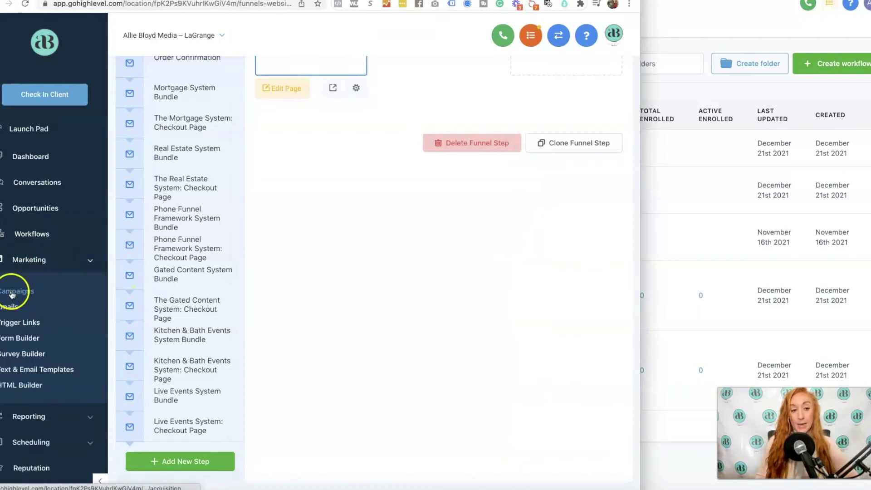
click(93, 261)
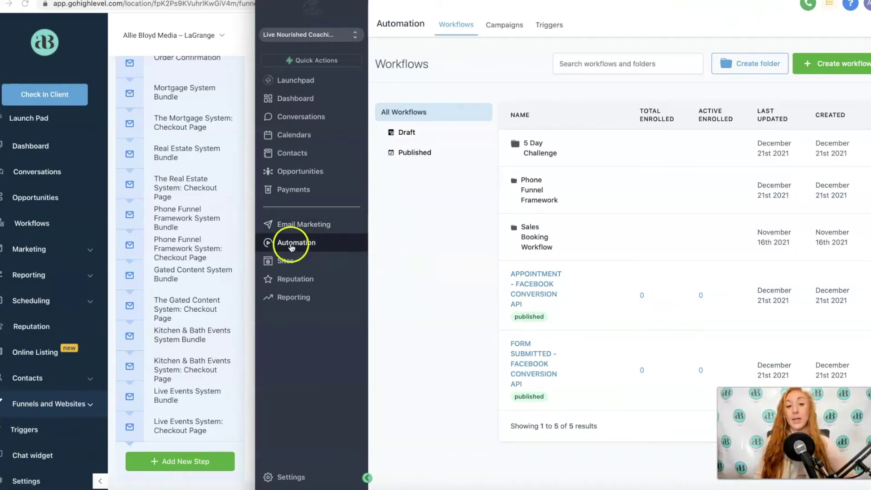
click(280, 262)
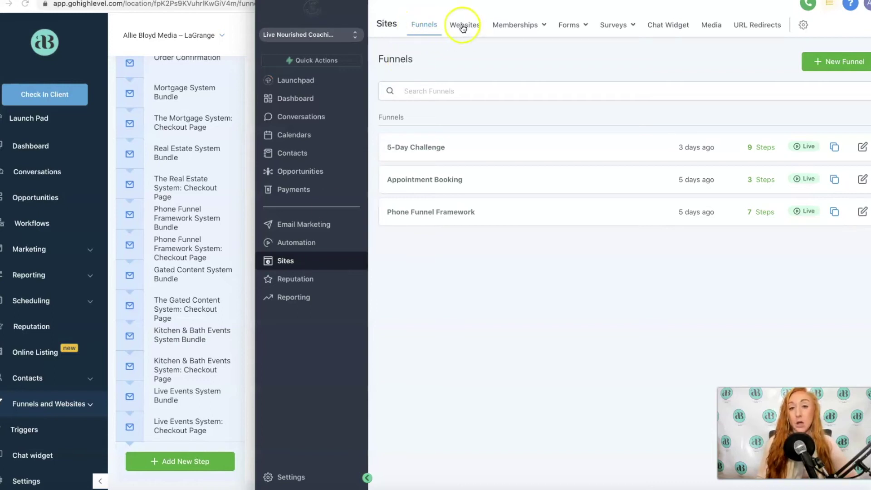
Step: Preview the Sites page's Memberships and Surveys tabs and toggle the old Funnels and Websites items
mouse_move(541, 34)
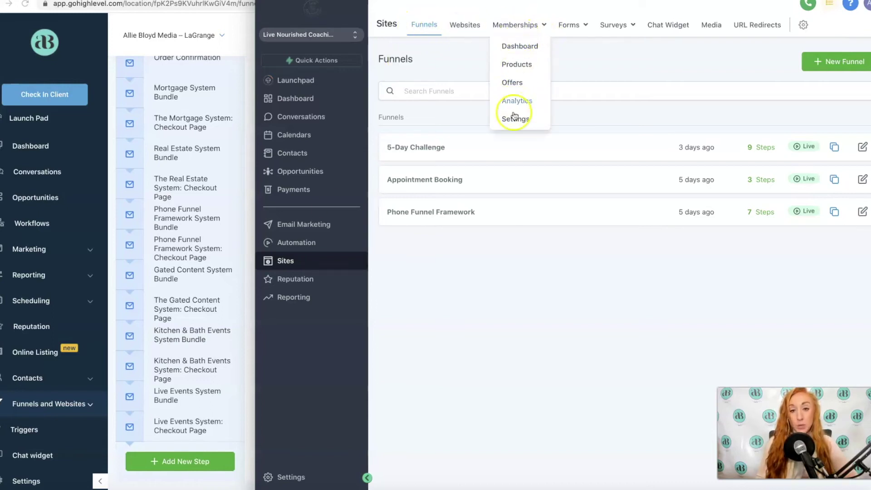
mouse_move(576, 28)
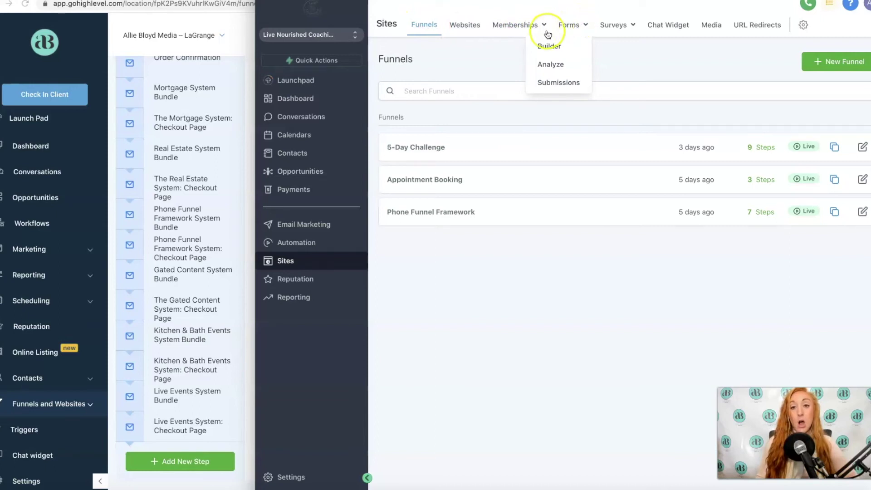
mouse_move(622, 30)
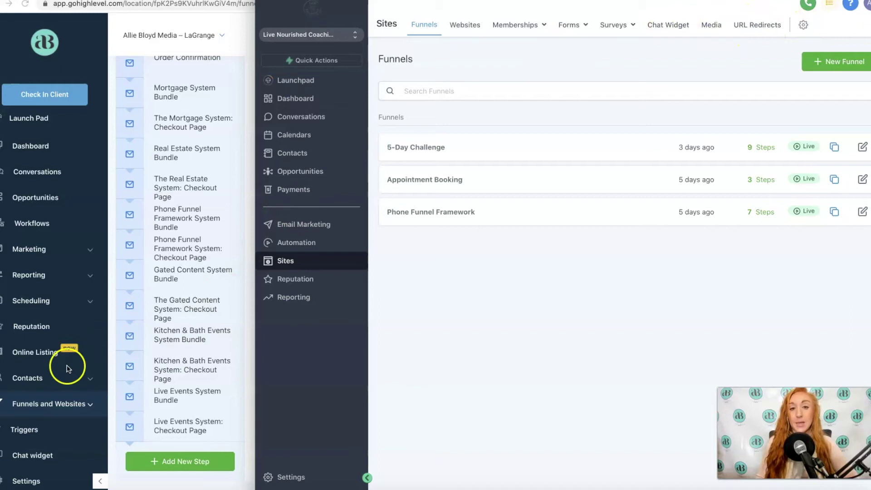
click(50, 403)
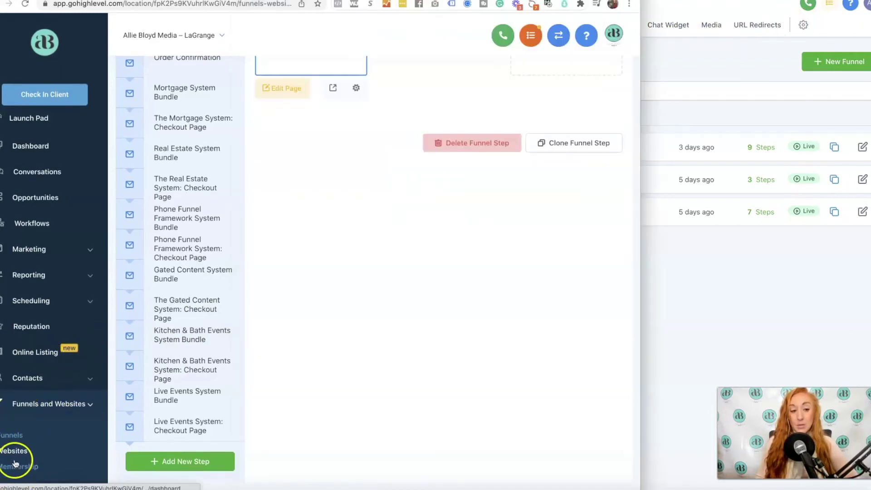
click(36, 402)
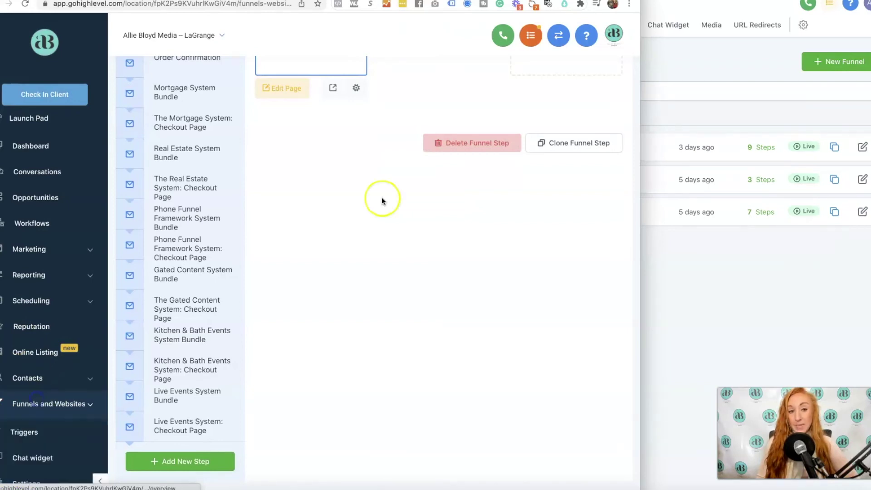
click(675, 83)
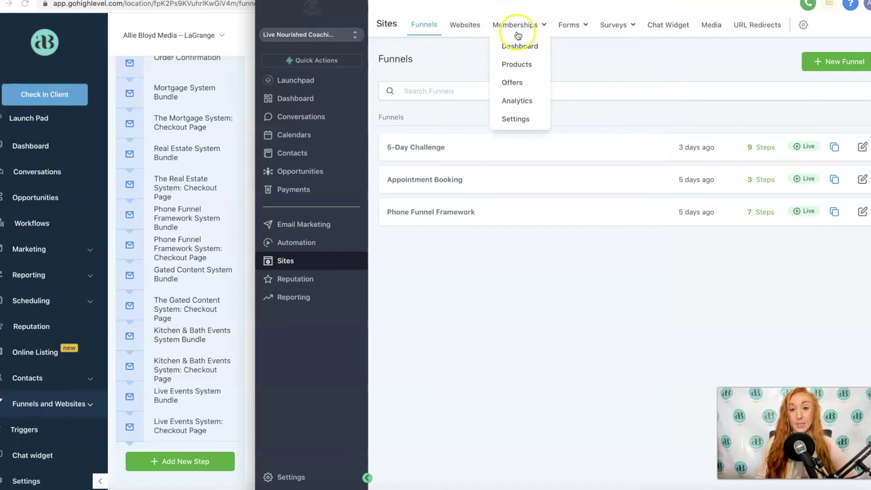
Step: Expand the old Marketing section and scroll the new Sites Funnels list alongside it
click(90, 251)
click(91, 250)
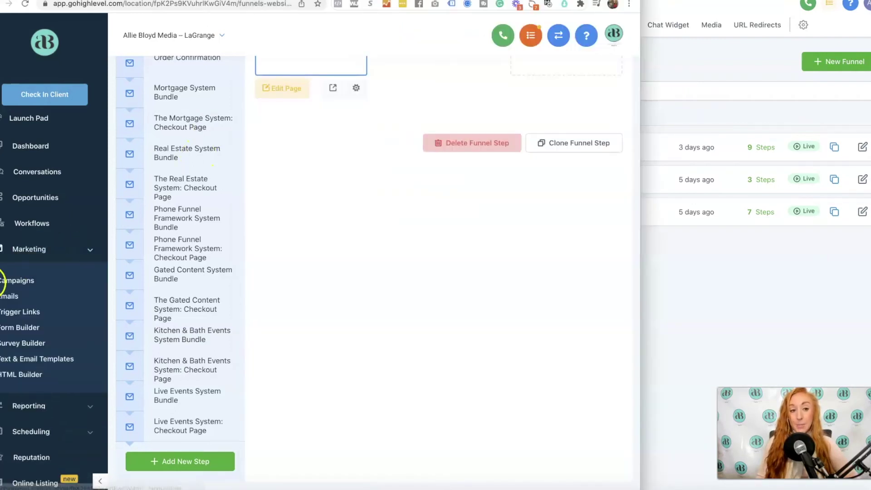
click(713, 61)
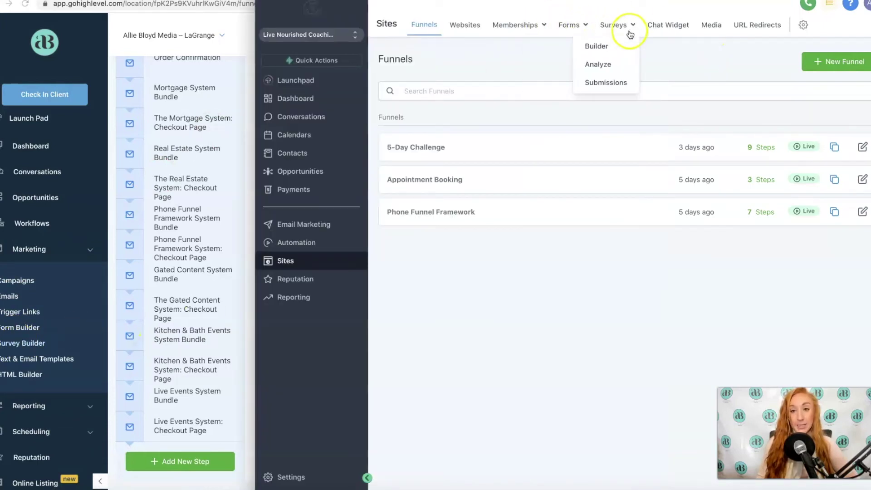
scroll(36, 360, down, 5)
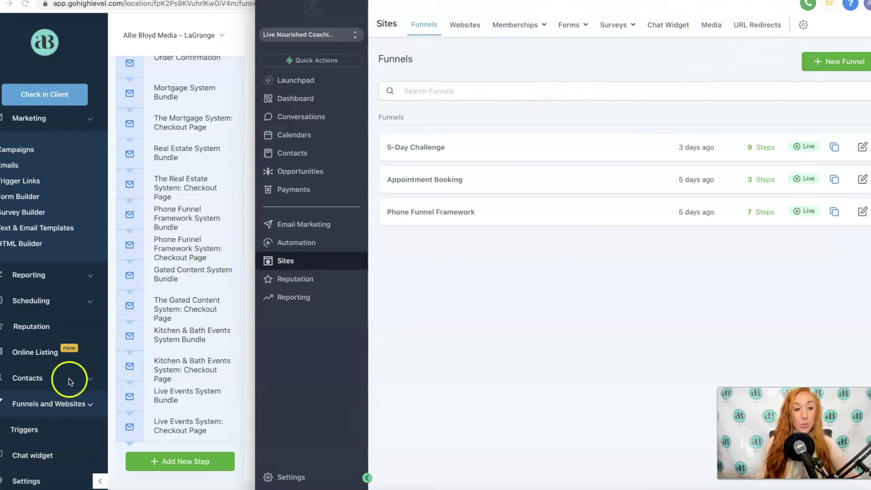
scroll(68, 389, up, 2)
scroll(68, 388, up, 3)
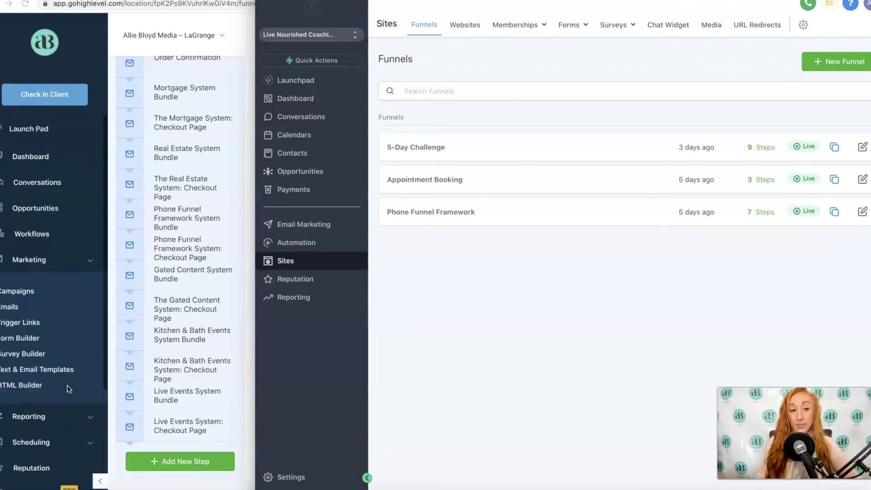
scroll(200, 266, up, 3)
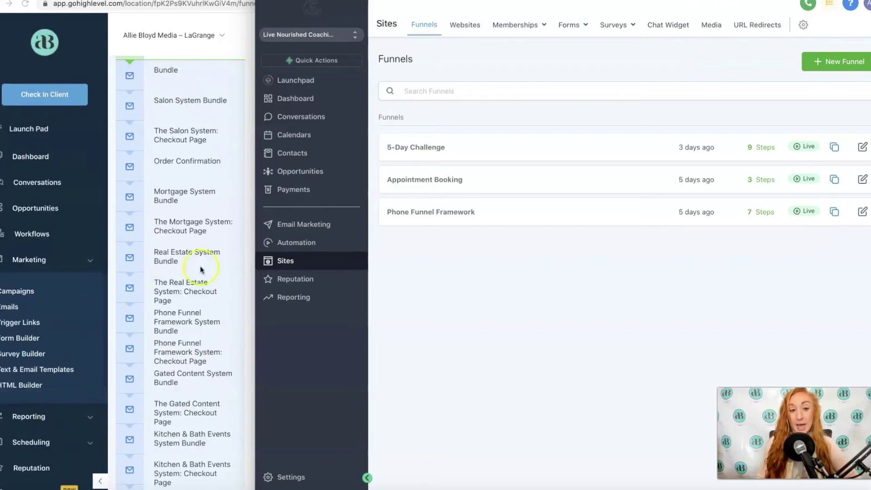
Step: Open Reputation in both new and old layouts, then expand the old Reporting menu
click(336, 275)
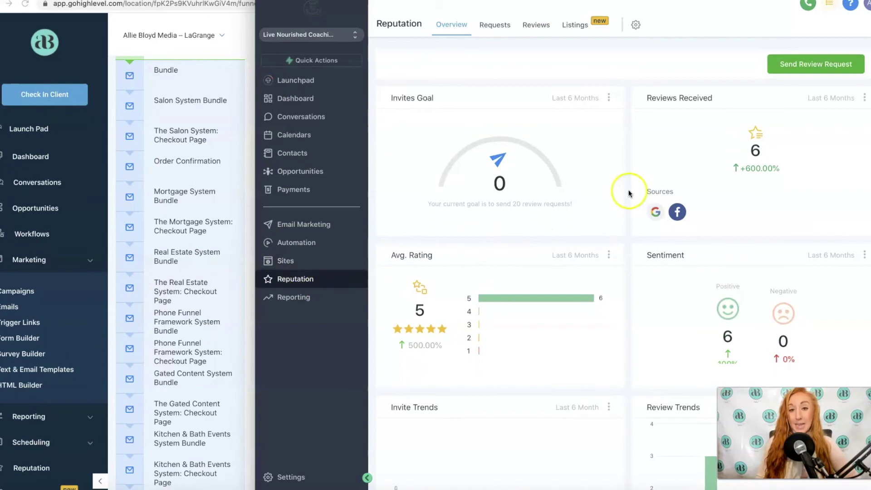
scroll(50, 327, down, 1)
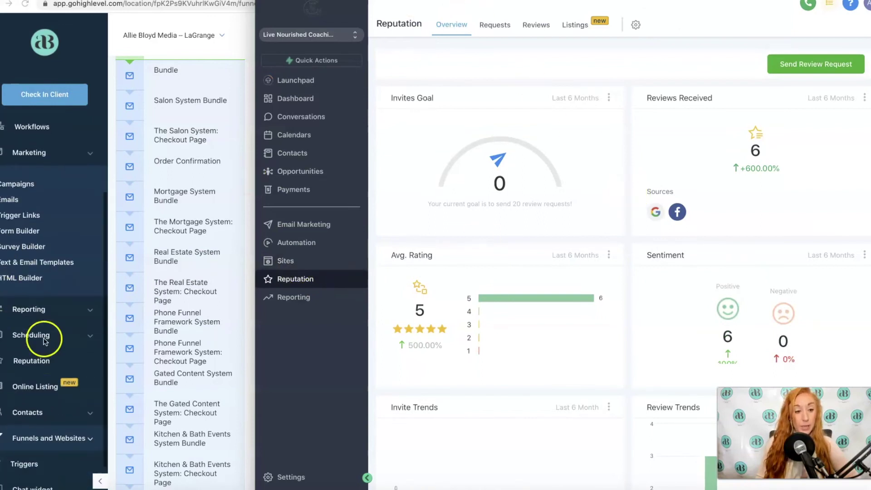
click(33, 363)
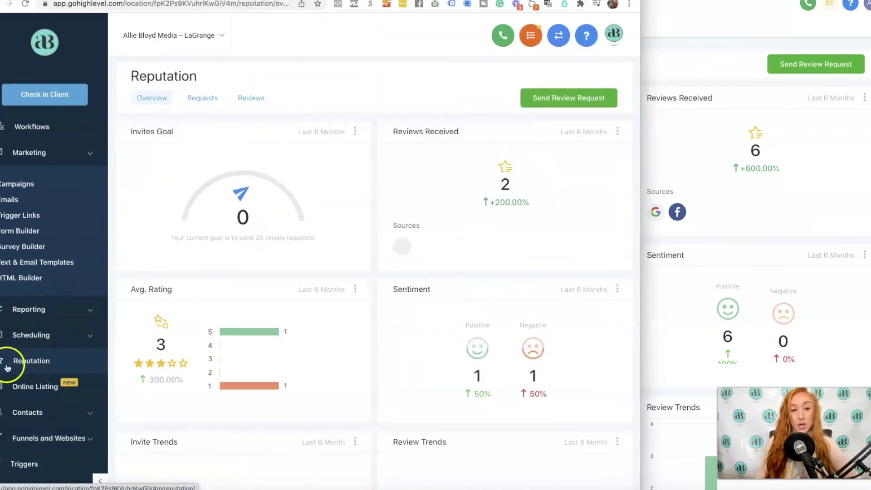
click(693, 40)
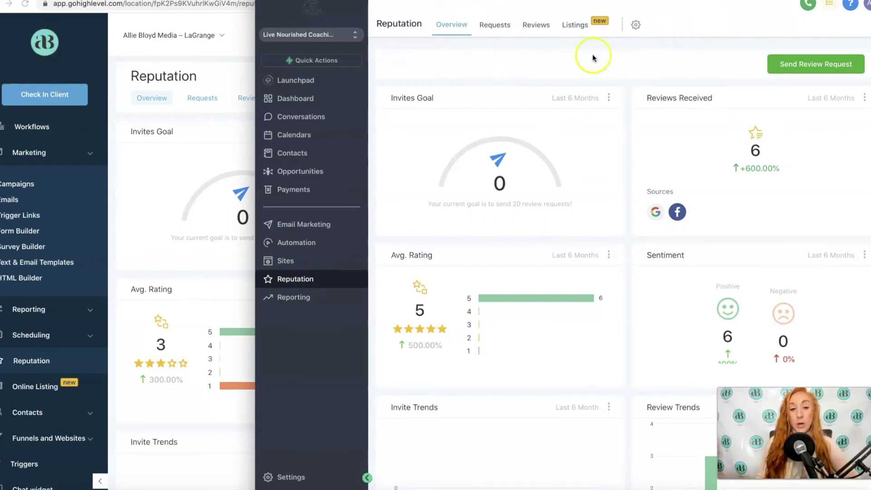
scroll(86, 402, down, 1)
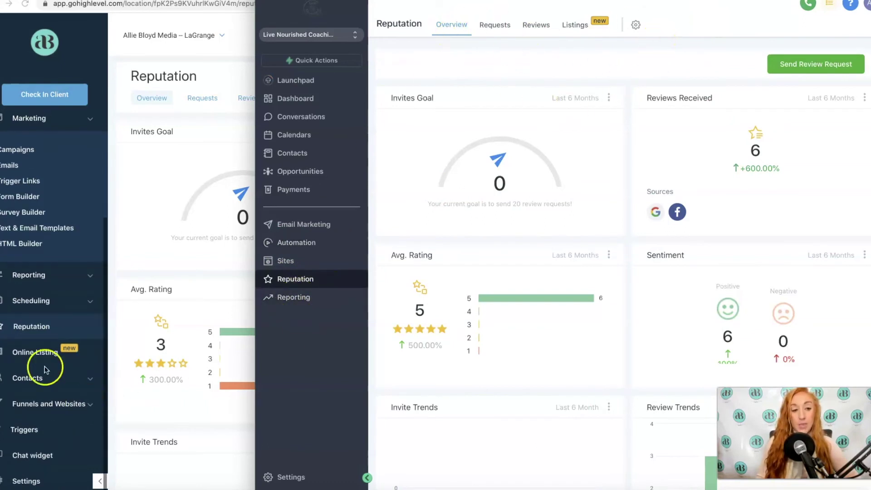
click(55, 277)
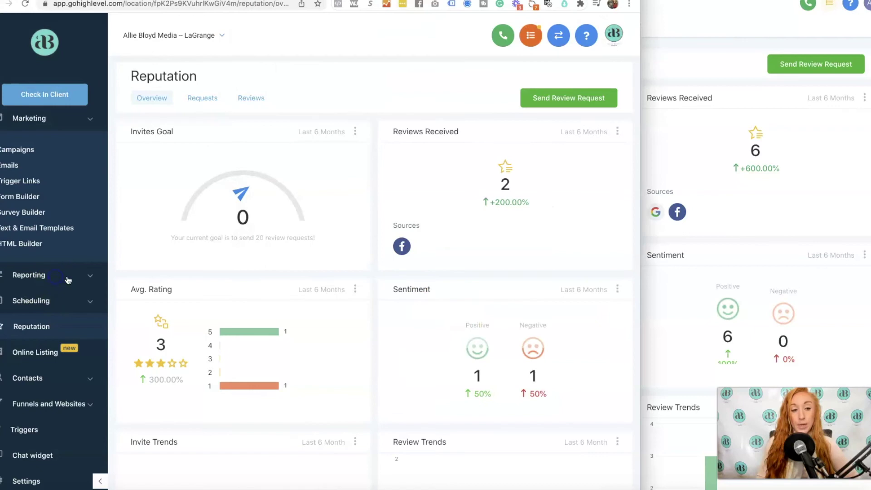
Step: Open new-layout Reporting and old Reporting > Google Ads, comparing their 44 clicks and 2,459 impressions
click(699, 151)
click(302, 297)
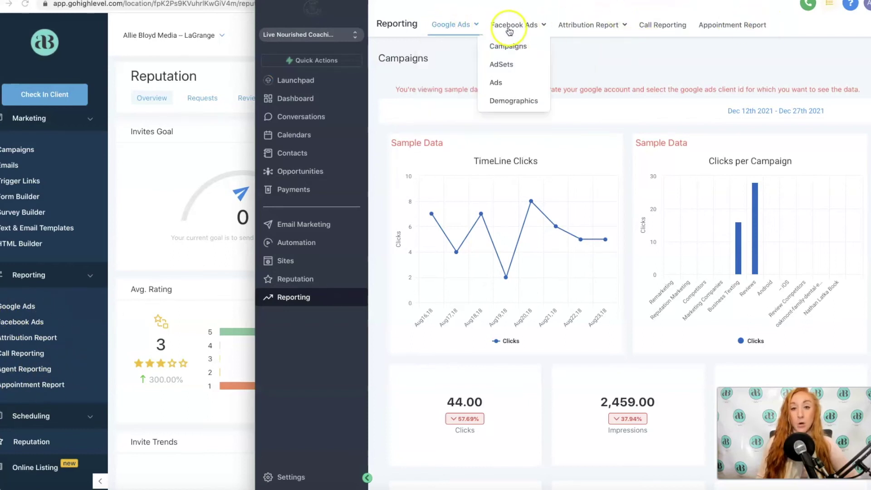
mouse_move(444, 22)
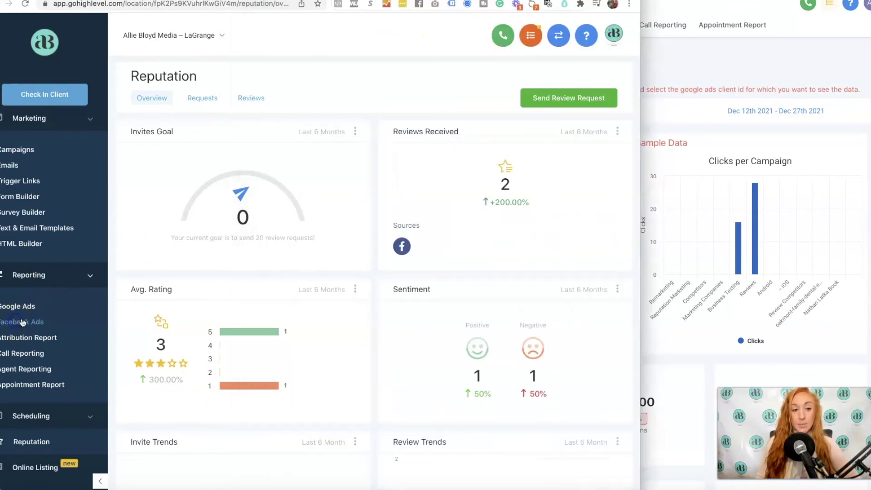
click(18, 307)
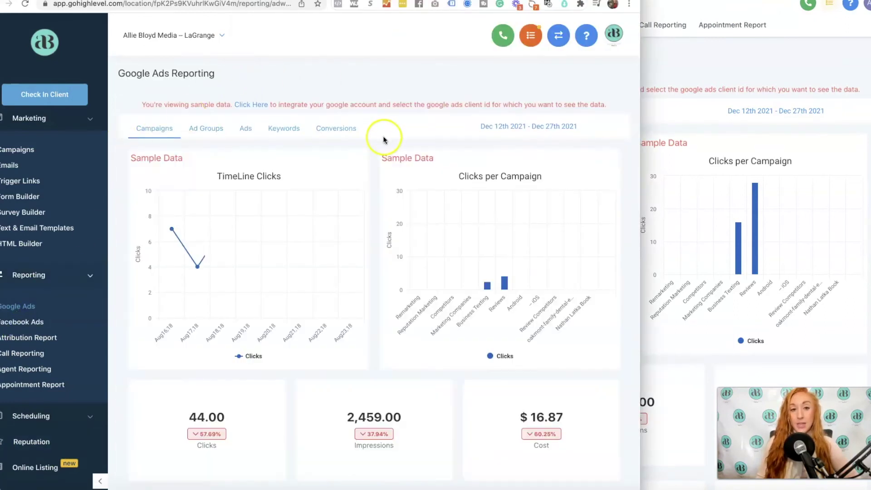
click(689, 58)
mouse_move(452, 23)
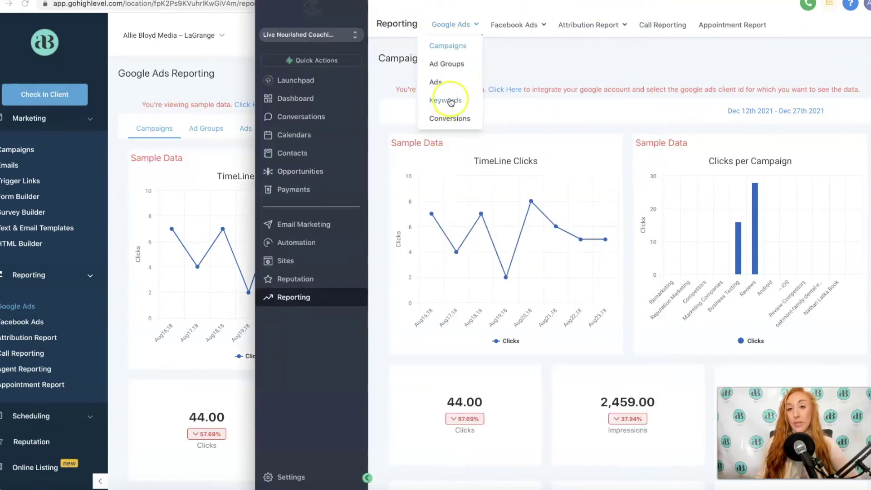
scroll(21, 329, down, 2)
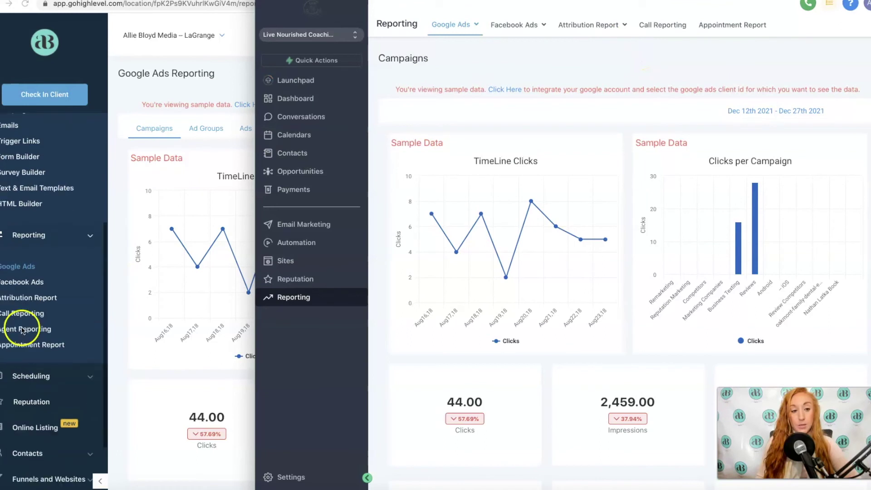
click(112, 229)
Step: Open Settings in the old layout and line it up against the new layout's Settings
click(652, 66)
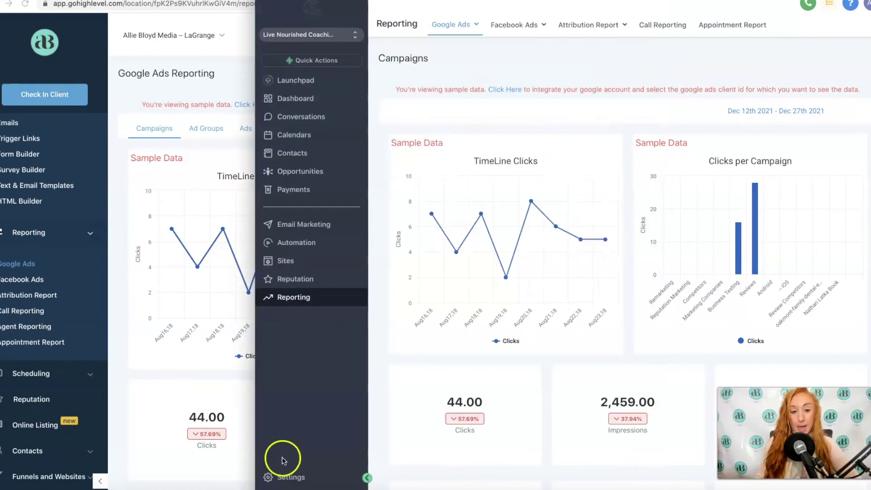
scroll(59, 418, down, 4)
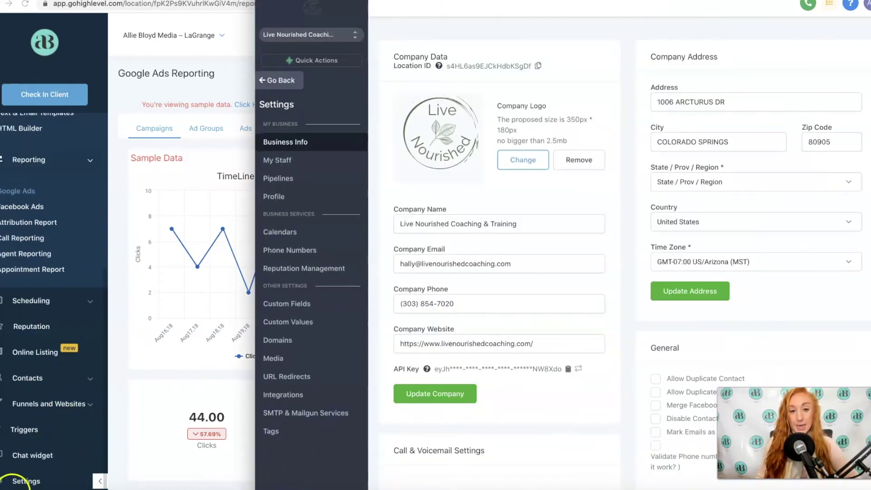
click(20, 481)
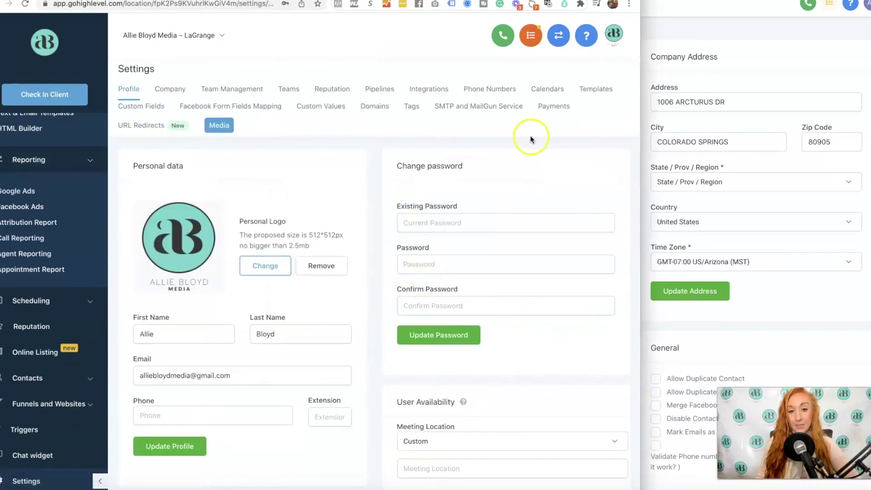
click(795, 46)
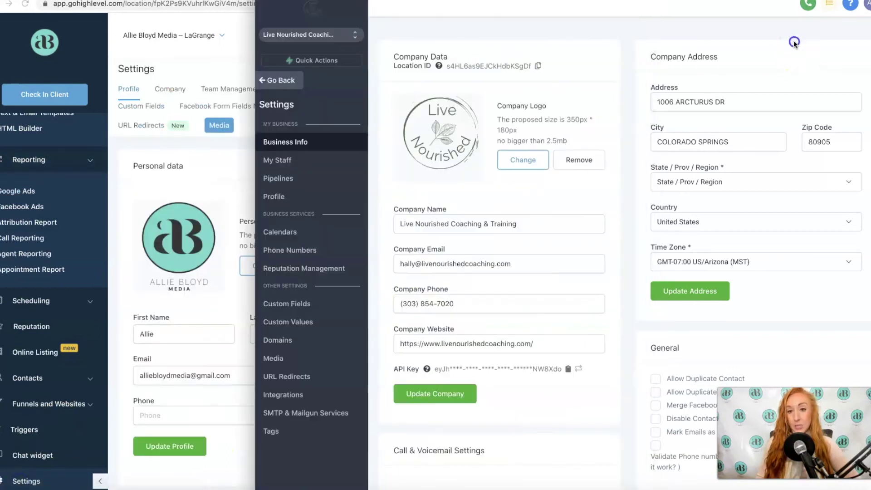
click(192, 50)
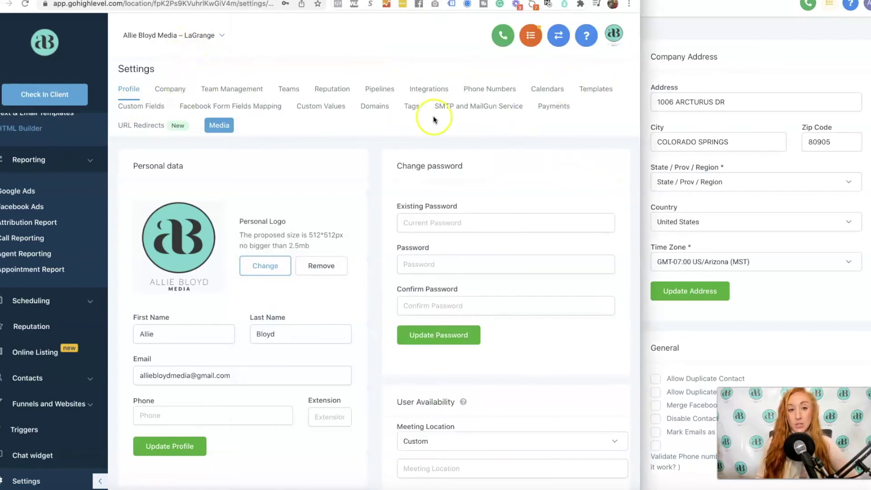
click(747, 20)
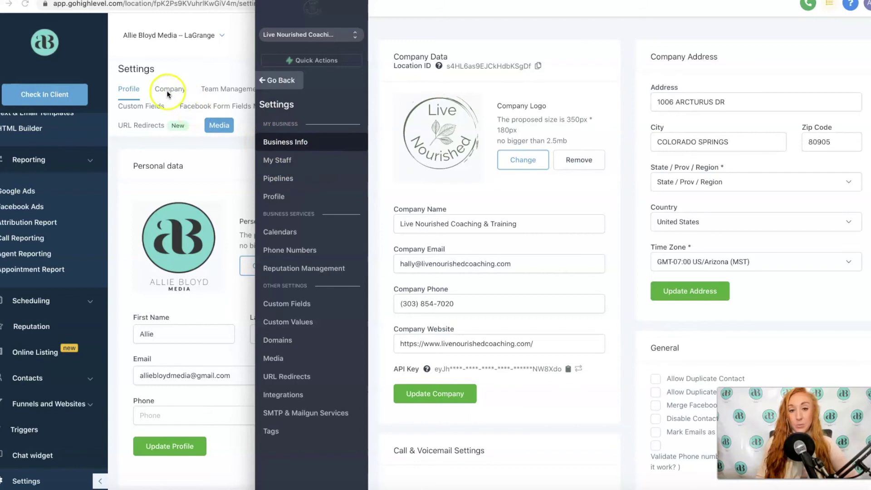
Step: Scroll the old Company tab's General and deprecated-feature toggles, then return to the top
click(132, 92)
scroll(492, 213, down, 8)
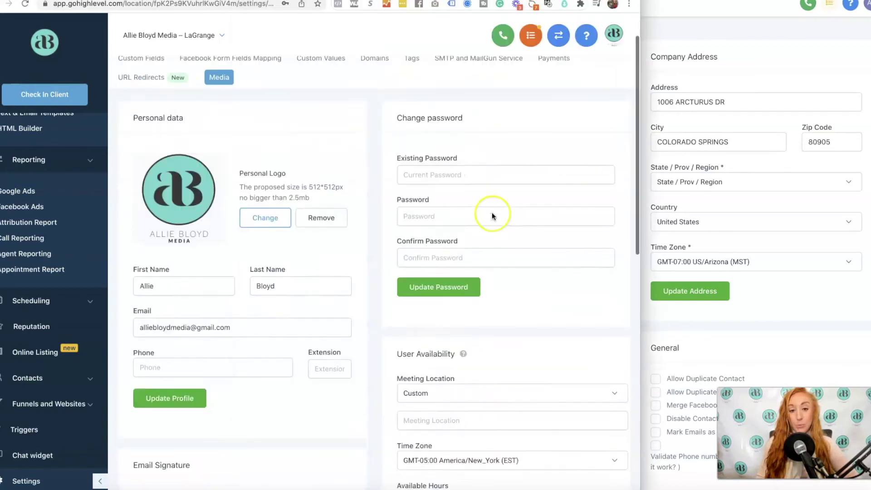
scroll(491, 212, up, 8)
click(181, 82)
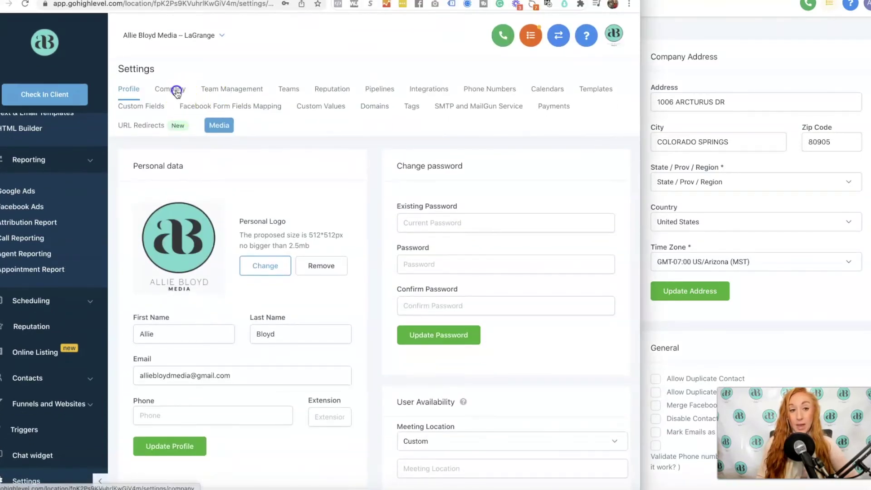
scroll(462, 241, down, 5)
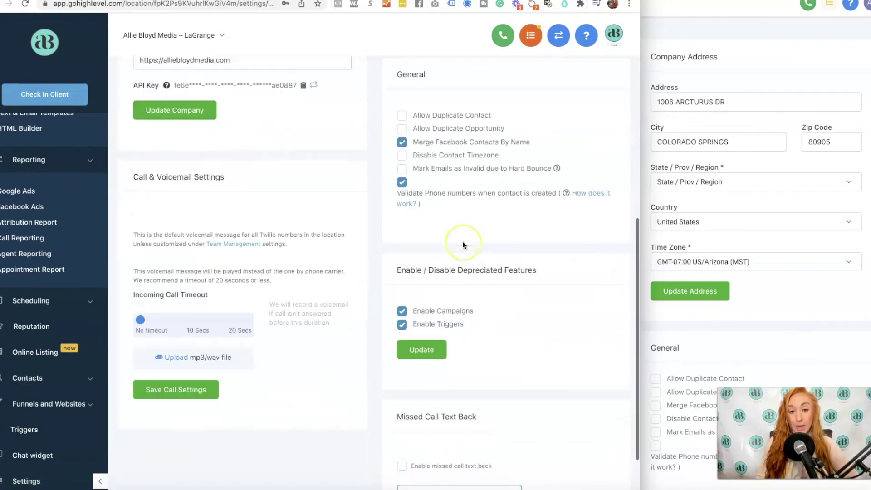
scroll(462, 241, up, 5)
Step: Show the old Team Management list beside new My Staff and its Teams tab with General Calendar
click(222, 80)
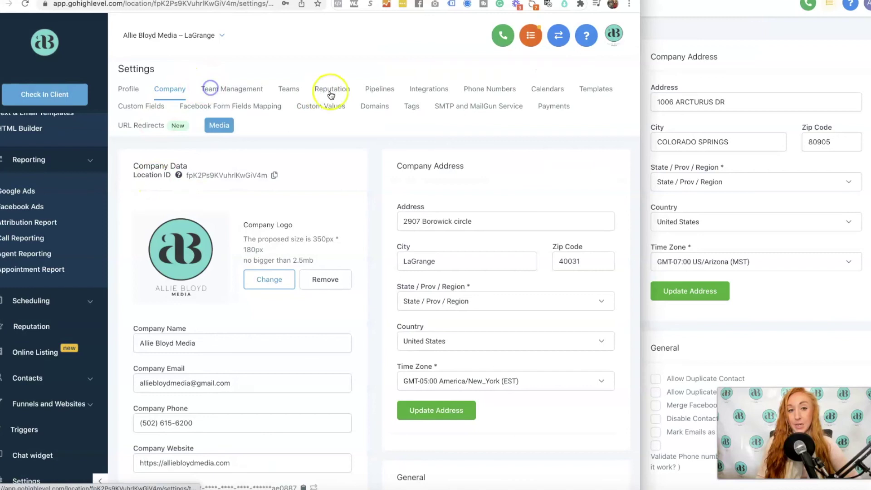
click(278, 161)
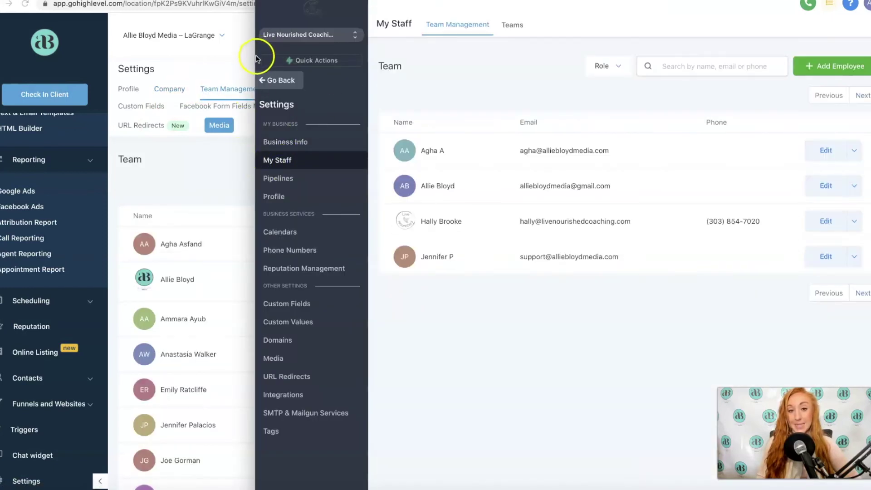
drag(256, 56, 278, 60)
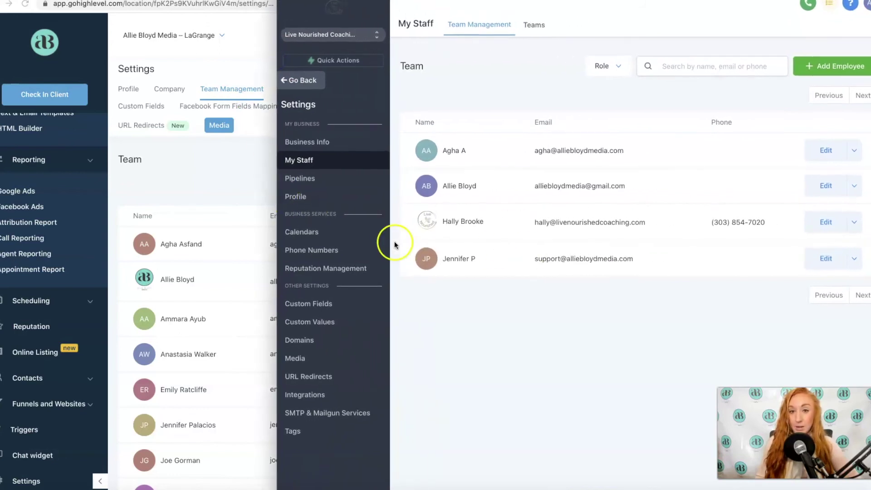
click(535, 24)
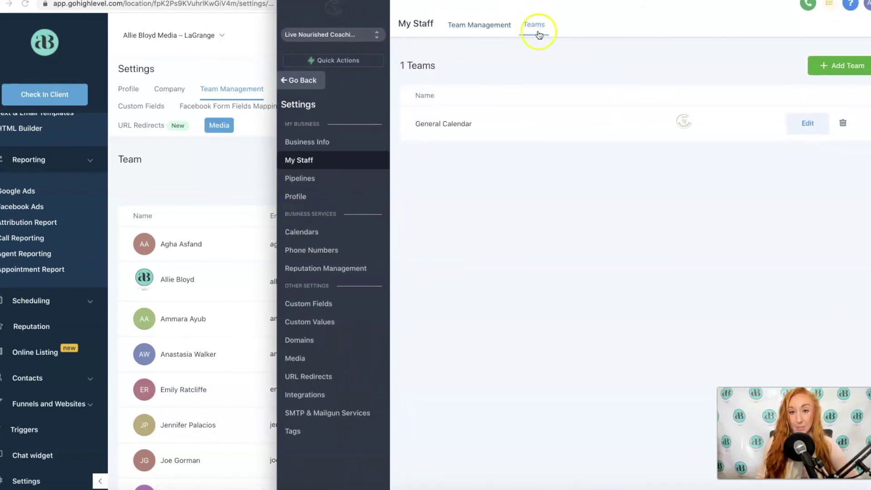
click(252, 44)
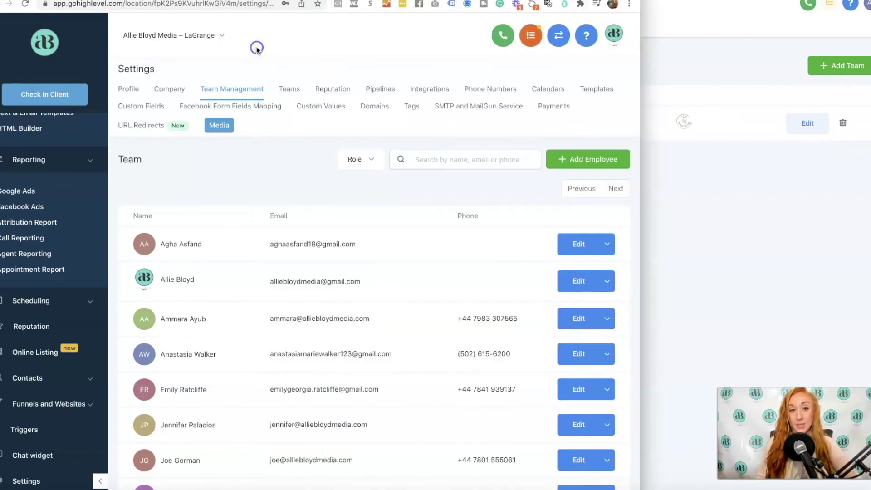
click(682, 52)
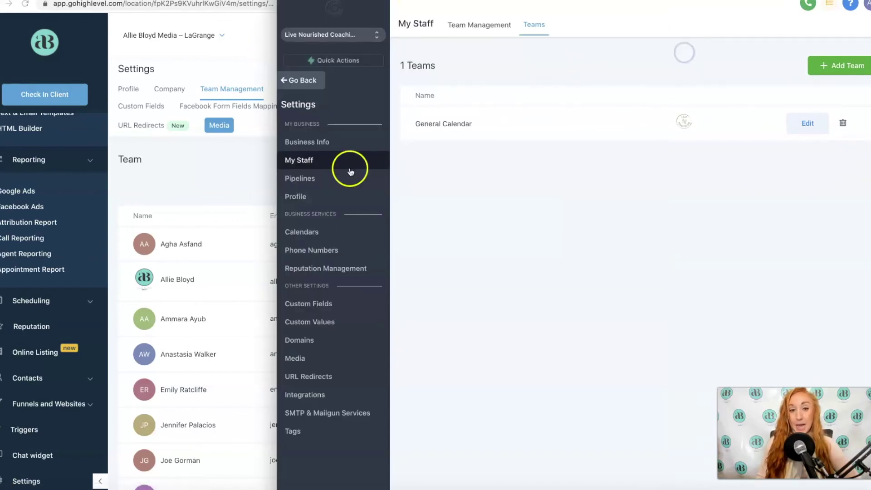
Step: View the new Pipelines list and Profile page, comparing them with the old Team Management tab
click(296, 180)
click(235, 74)
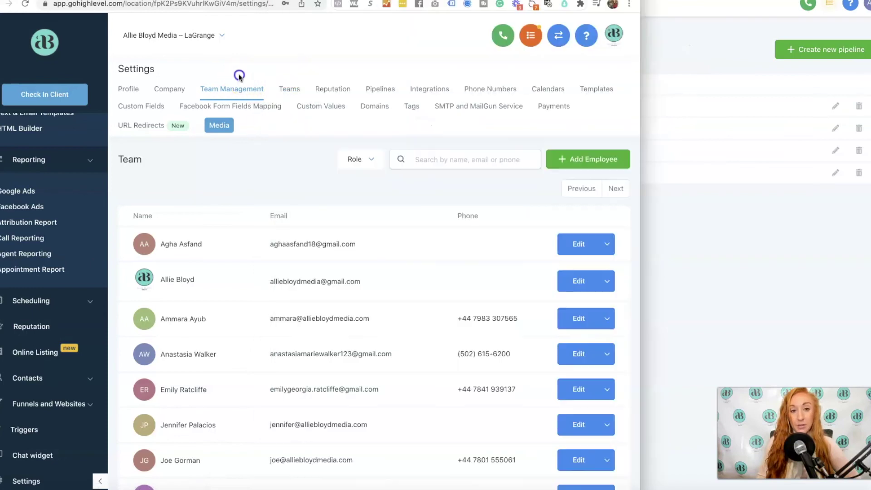
click(747, 55)
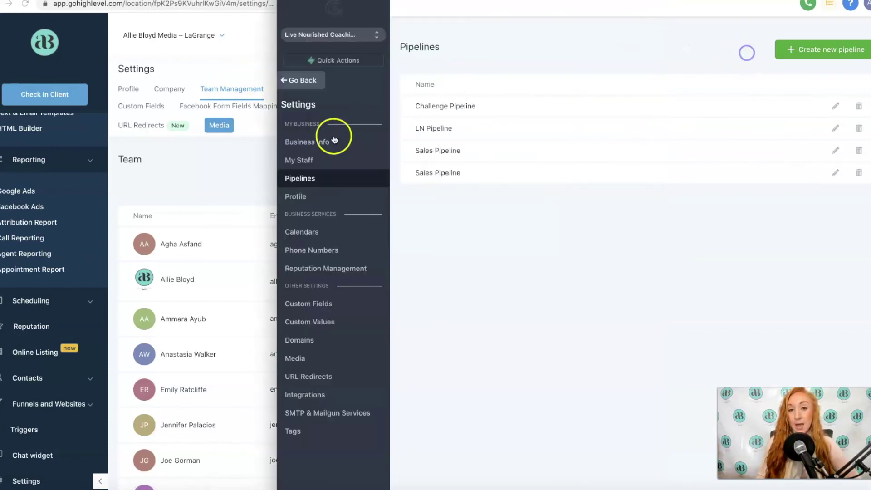
click(297, 197)
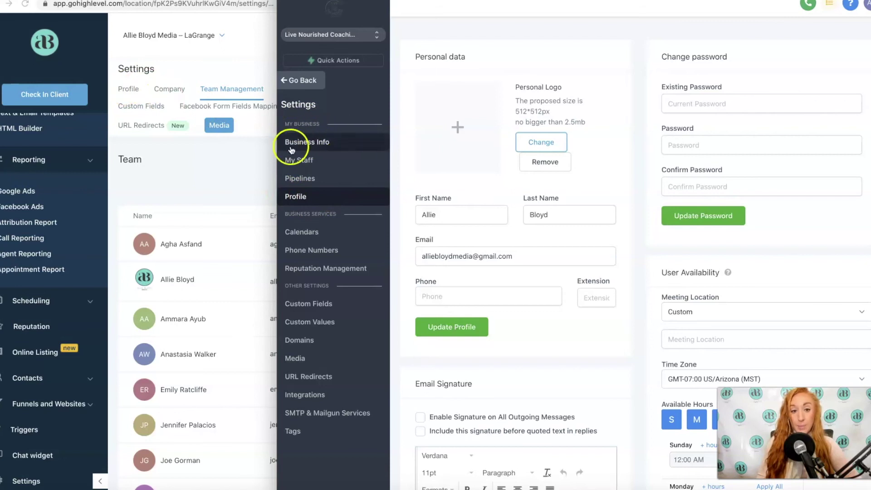
click(240, 61)
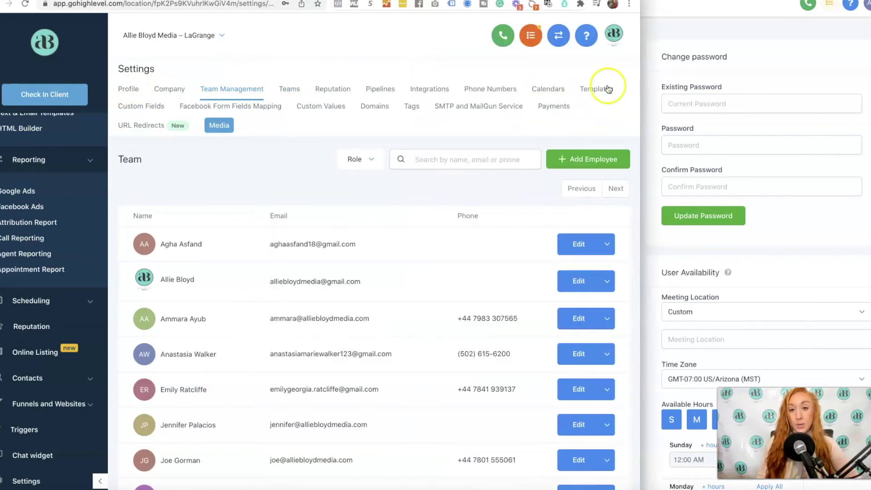
click(667, 78)
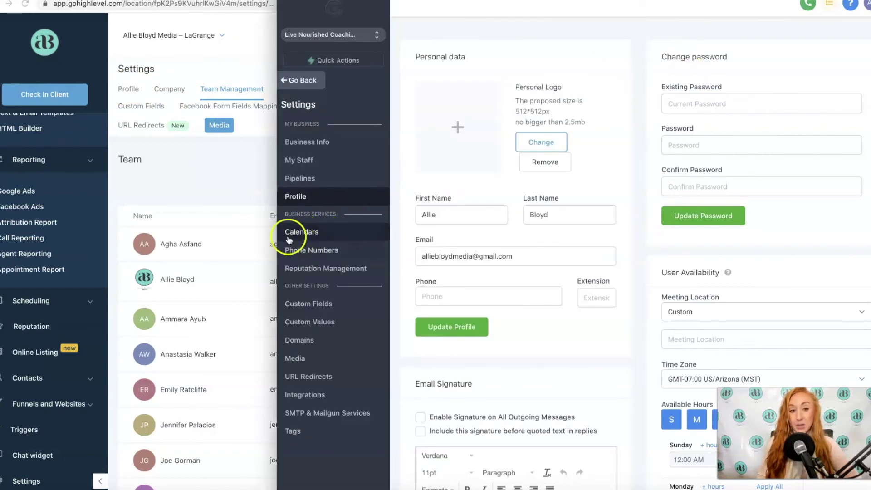
Step: Compare the new Profile page with the old settings, including the old Payments tab
click(216, 164)
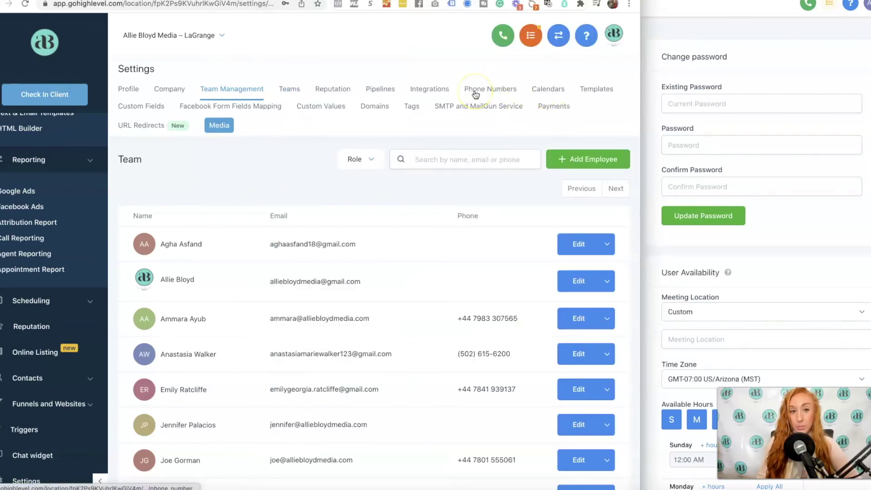
click(717, 36)
click(363, 203)
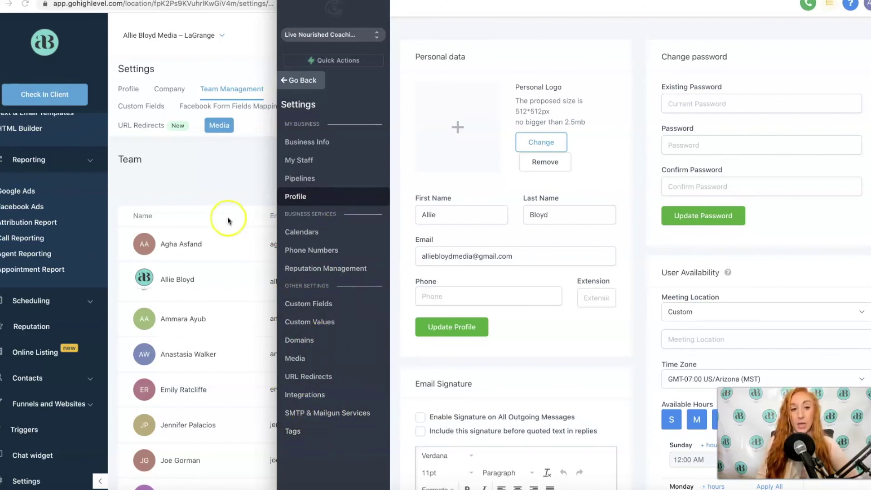
click(225, 194)
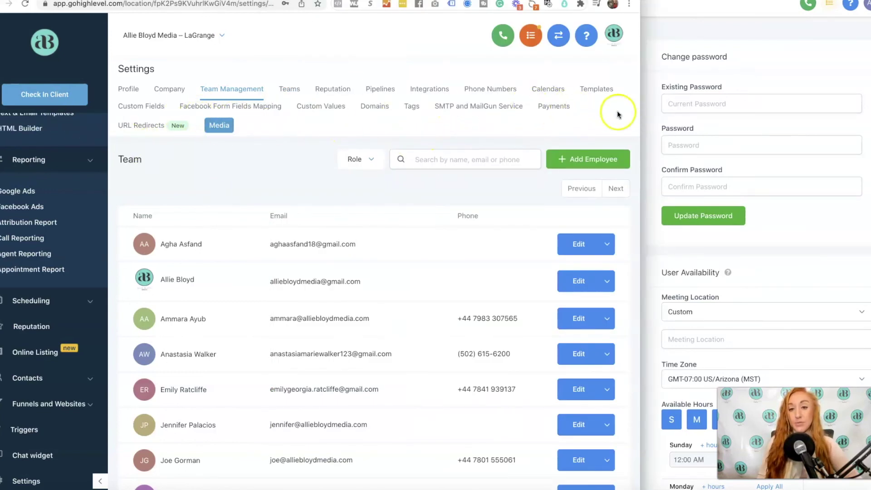
click(535, 108)
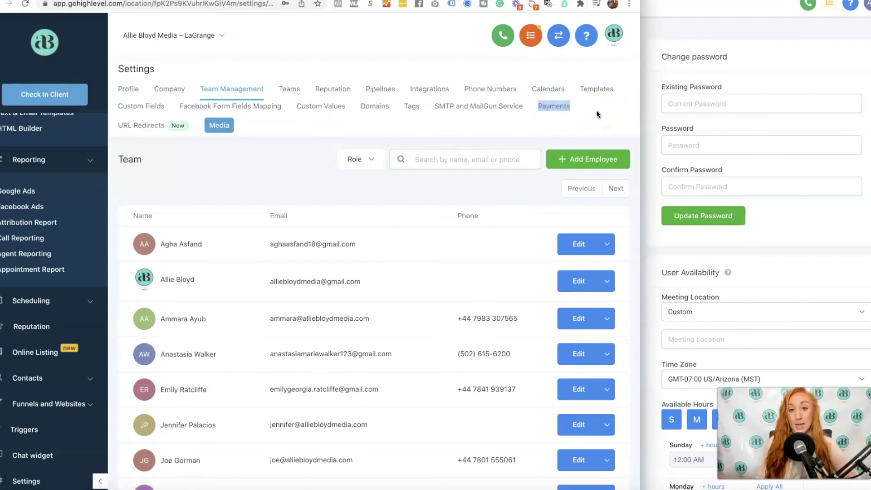
click(656, 55)
Step: Compare new Integrations with the old Integrations tab, then return to Reporting's Google Ads view
click(288, 396)
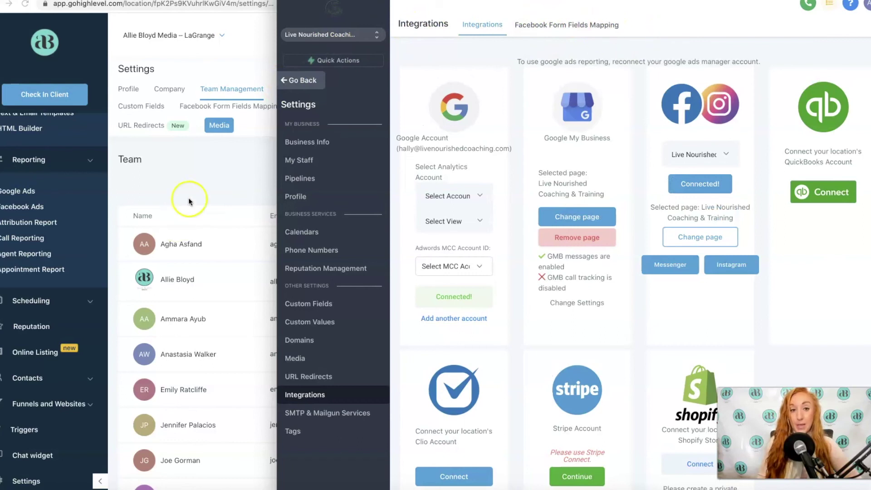
click(200, 185)
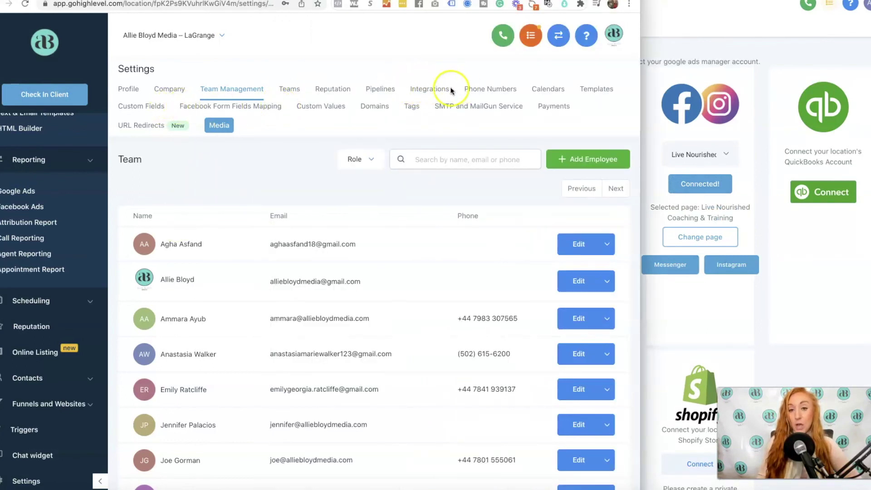
click(747, 37)
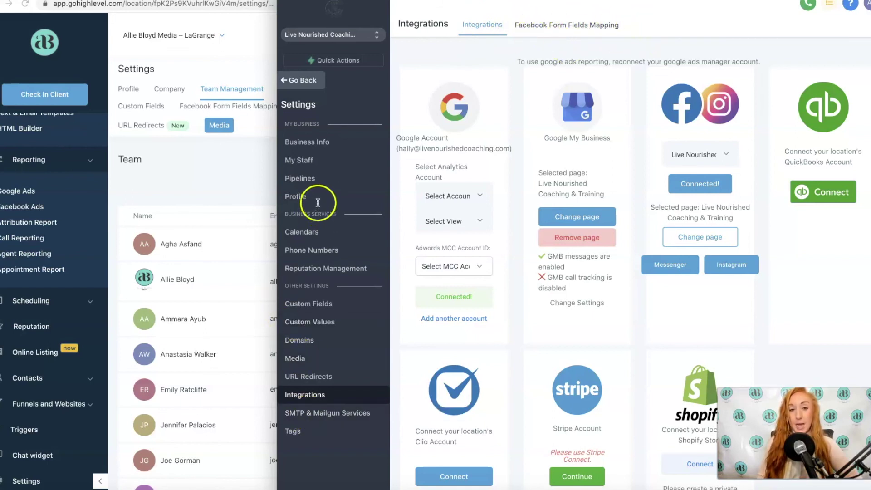
click(300, 80)
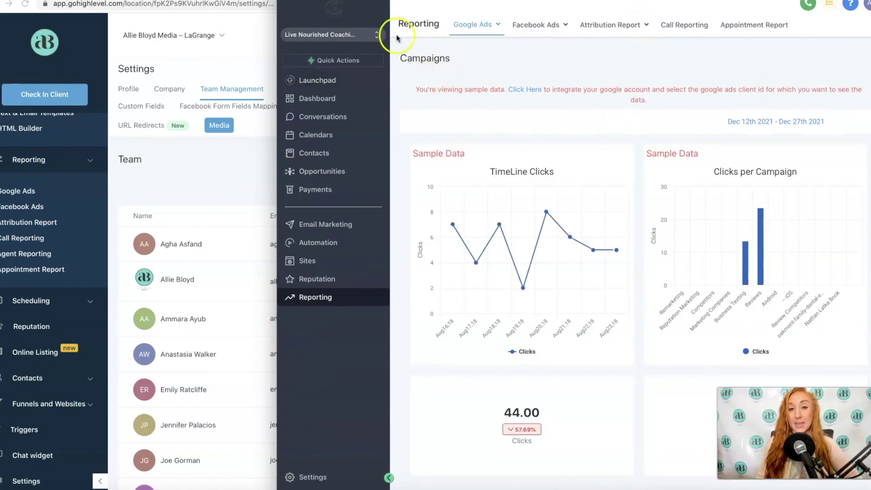
Step: Show the new Launchpad checklist against the old menu, collapsing Reporting and toggling Marketing
click(306, 82)
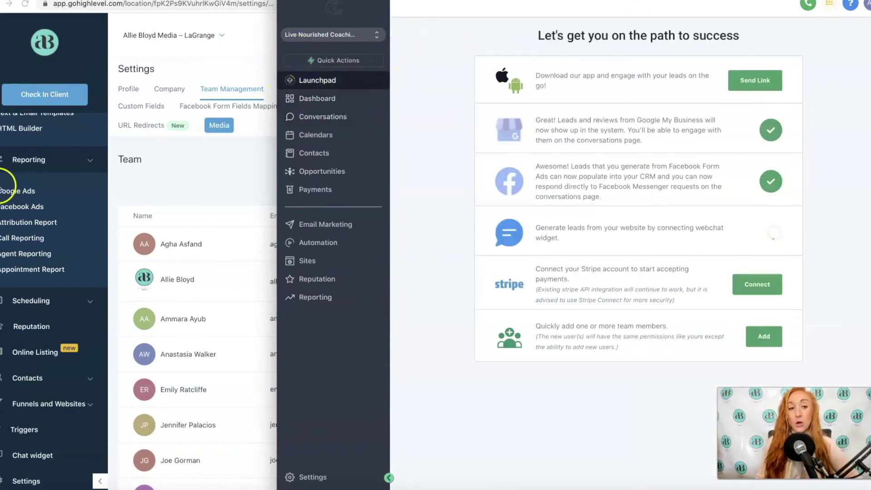
click(88, 162)
click(90, 162)
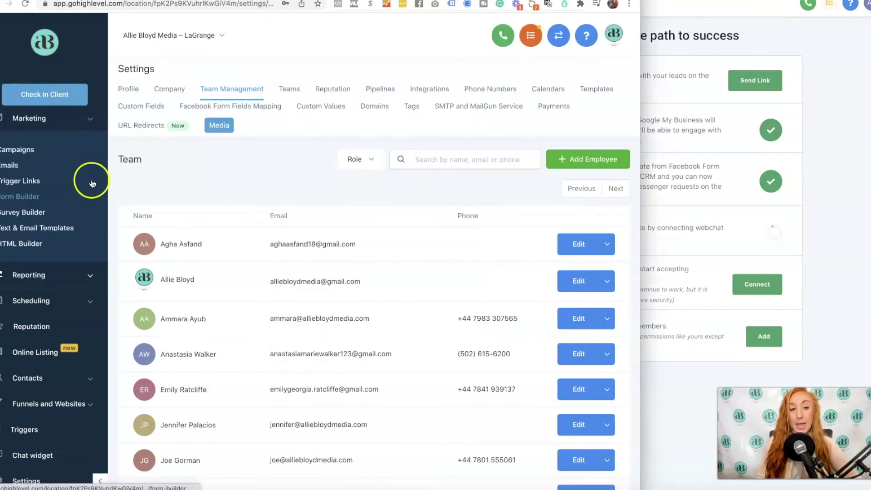
scroll(93, 121, up, 1)
click(89, 140)
scroll(67, 224, up, 1)
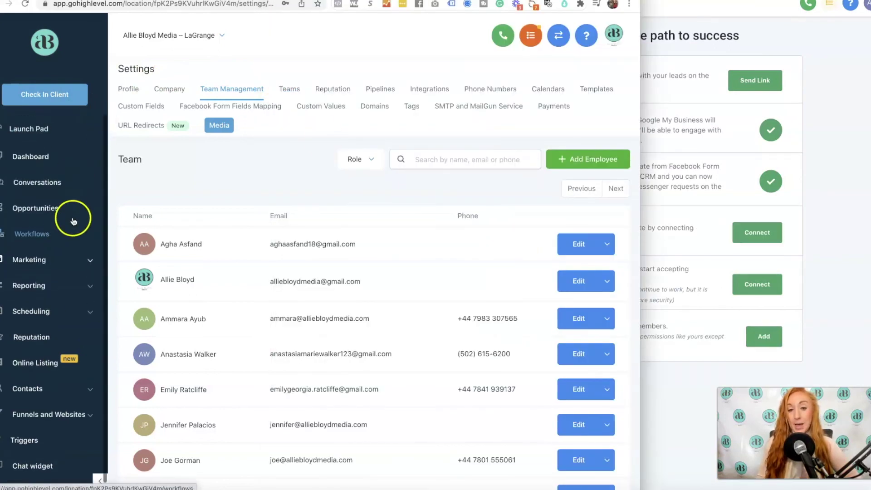
click(819, 38)
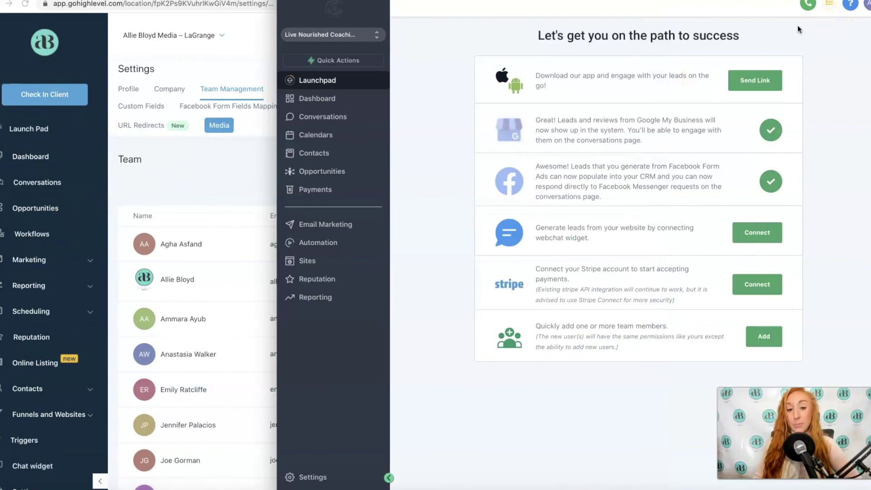